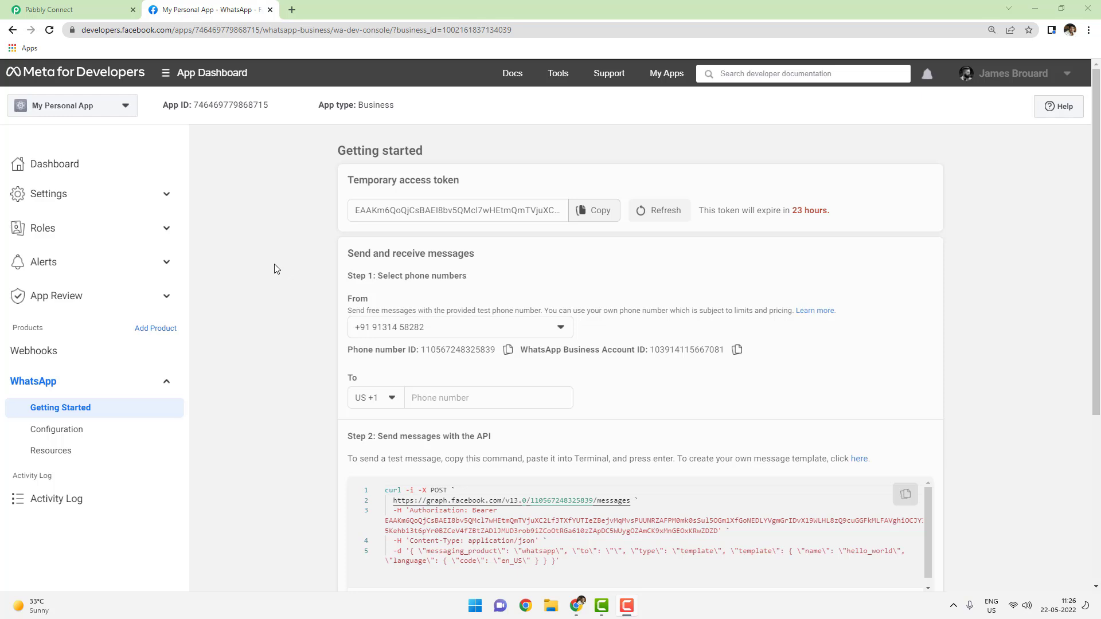
{"action": "left_click_drag", "start_coordinate": [350, 182], "coordinate": [480, 181]}
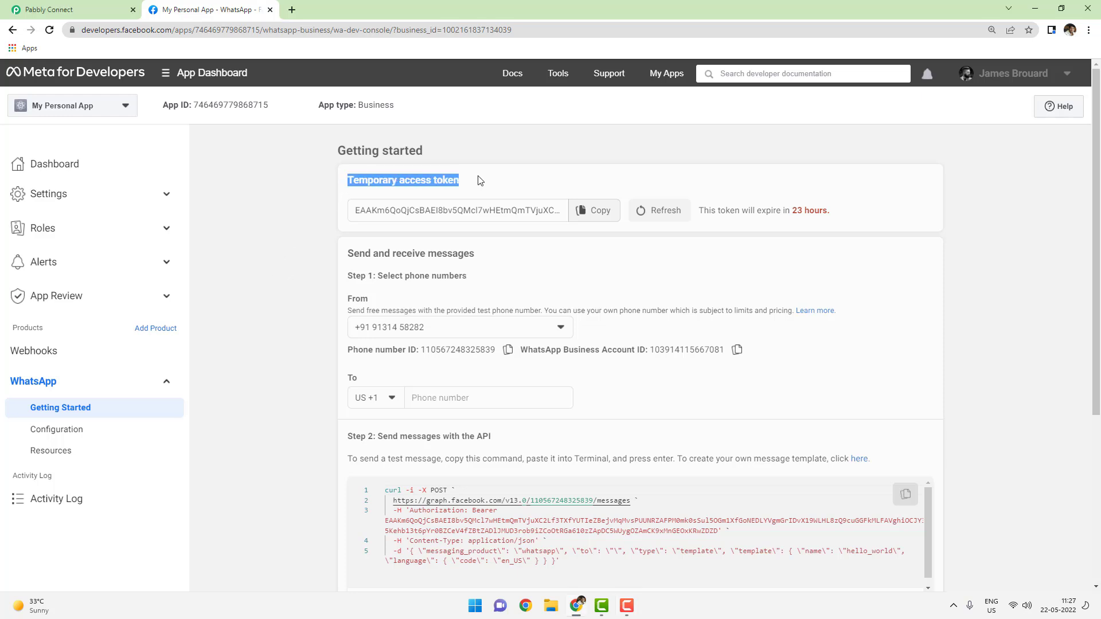
{"action": "left_click", "coordinate": [479, 180]}
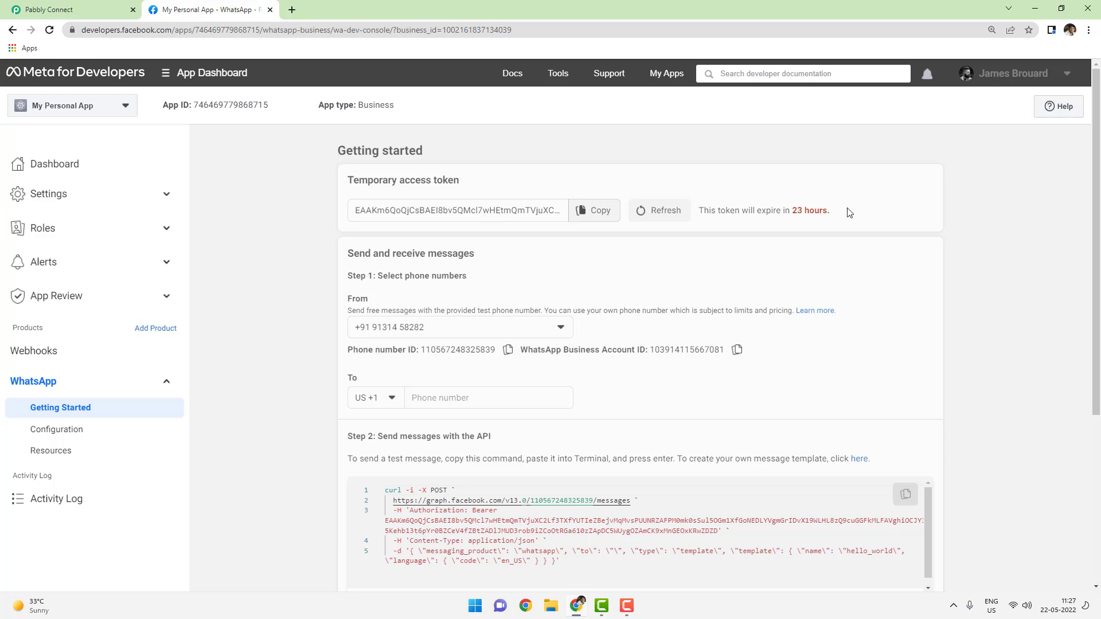
{"action": "left_click_drag", "start_coordinate": [848, 211], "coordinate": [697, 212]}
{"action": "left_click", "coordinate": [774, 221]}
Step: Go to the developers.facebook.com home page and open the list of My Apps
{"action": "left_click", "coordinate": [191, 30]}
{"action": "key", "text": "ctrl+a"}
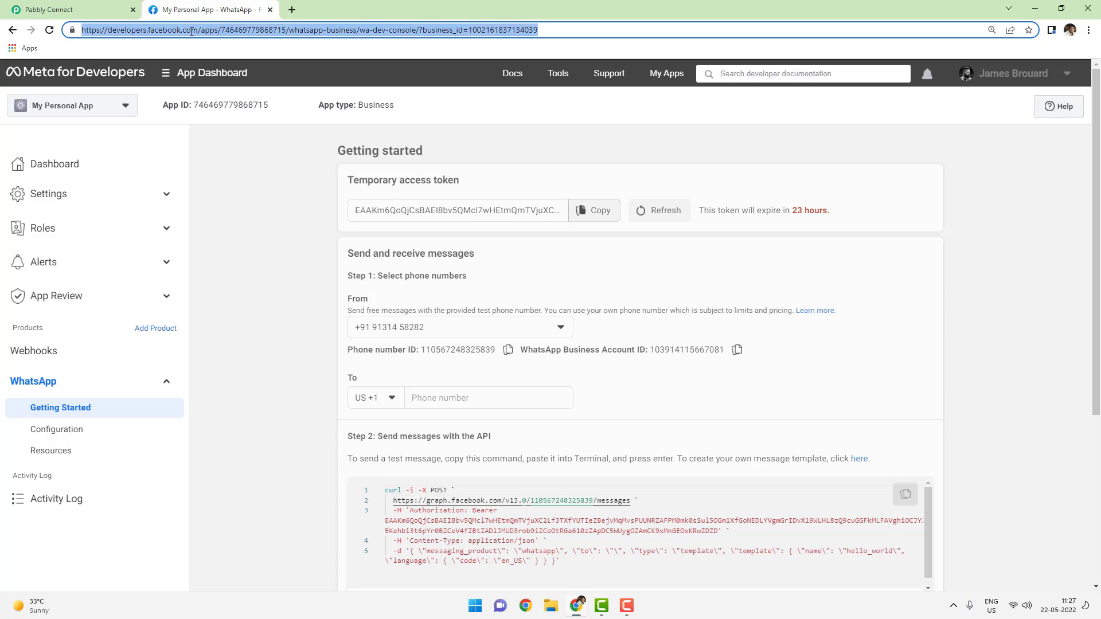
{"action": "type", "text": "de"}
{"action": "key", "text": "Return"}
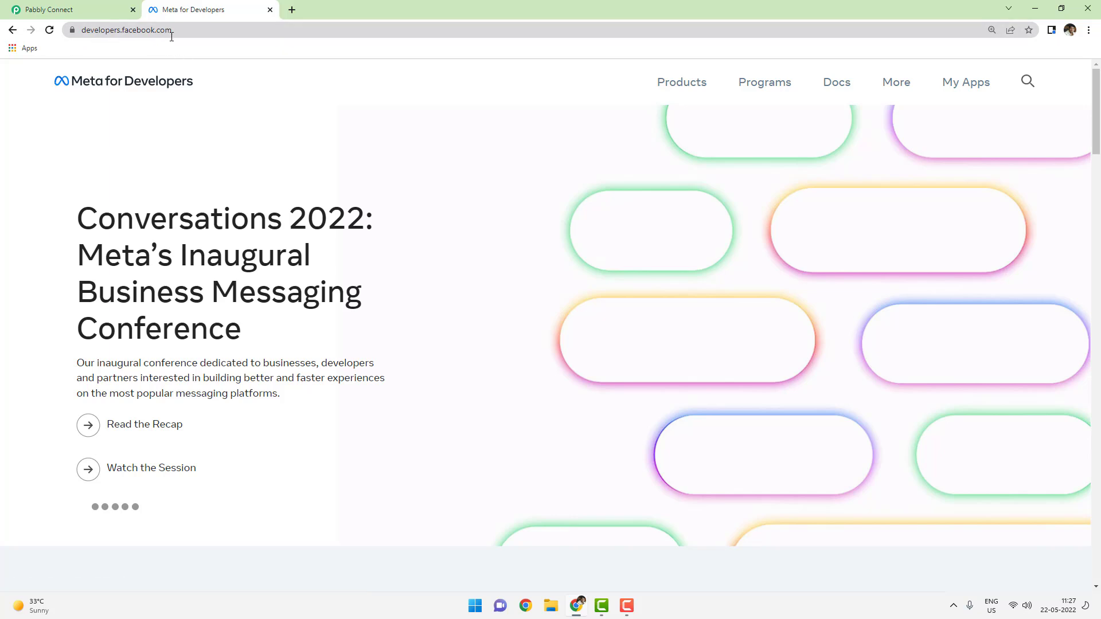
{"action": "left_click", "coordinate": [963, 83]}
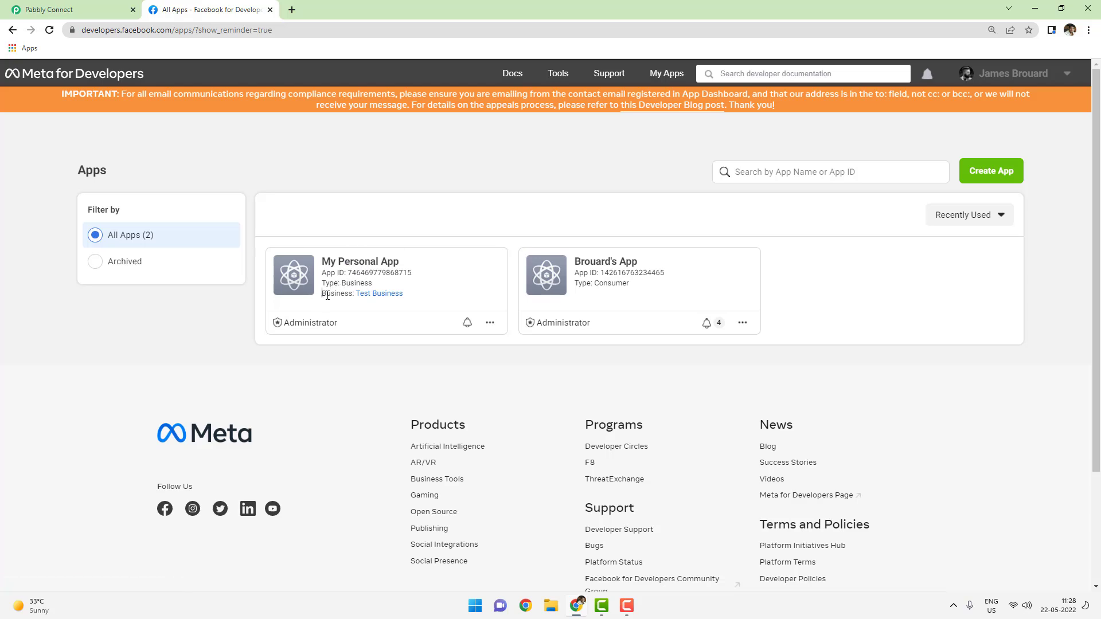
Step: Open the business settings of Test Business, the business linked to My Personal App
{"action": "left_click_drag", "start_coordinate": [323, 295], "coordinate": [346, 294]}
{"action": "left_click", "coordinate": [345, 295]}
{"action": "double_click", "coordinate": [335, 295]}
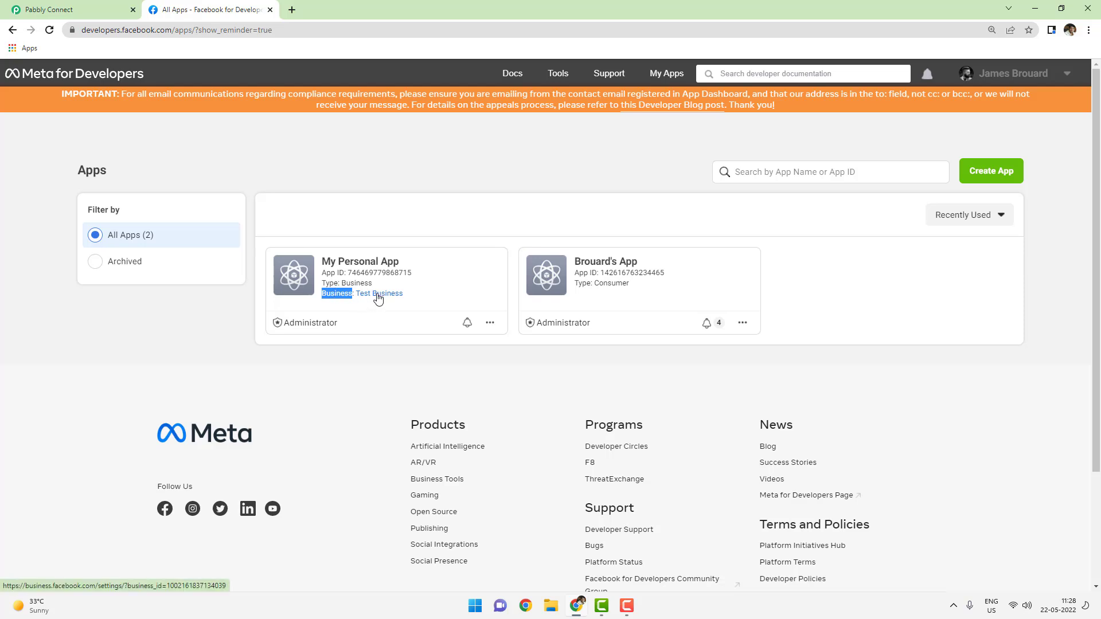
{"action": "left_click", "coordinate": [319, 297]}
{"action": "left_click", "coordinate": [374, 296]}
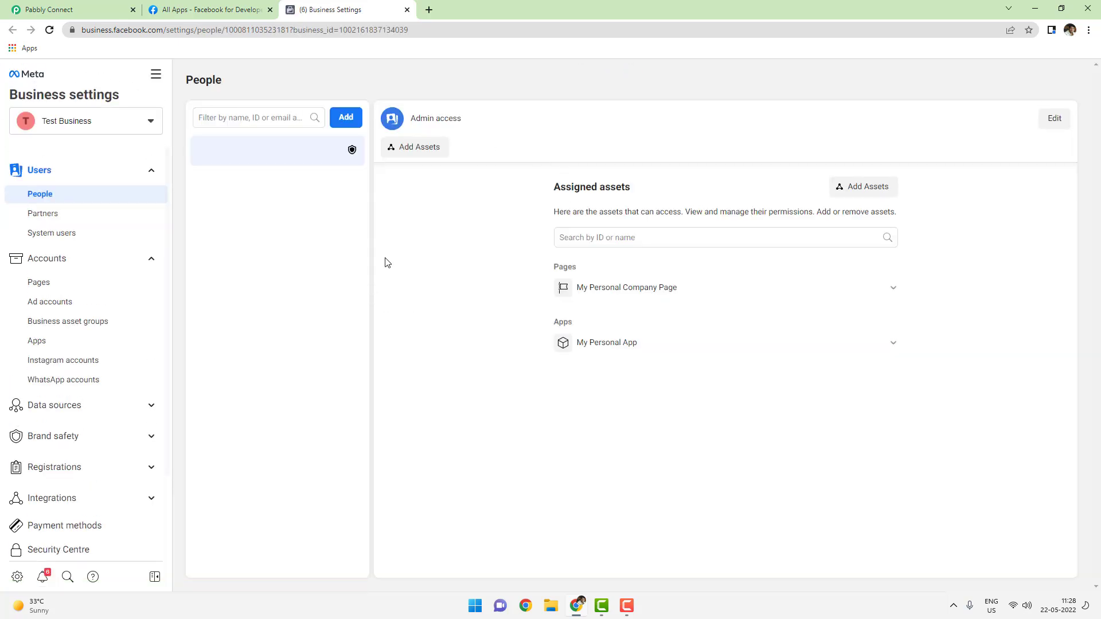
Step: Show the system users of Test Business
{"action": "left_click", "coordinate": [60, 128]}
{"action": "left_click", "coordinate": [63, 127]}
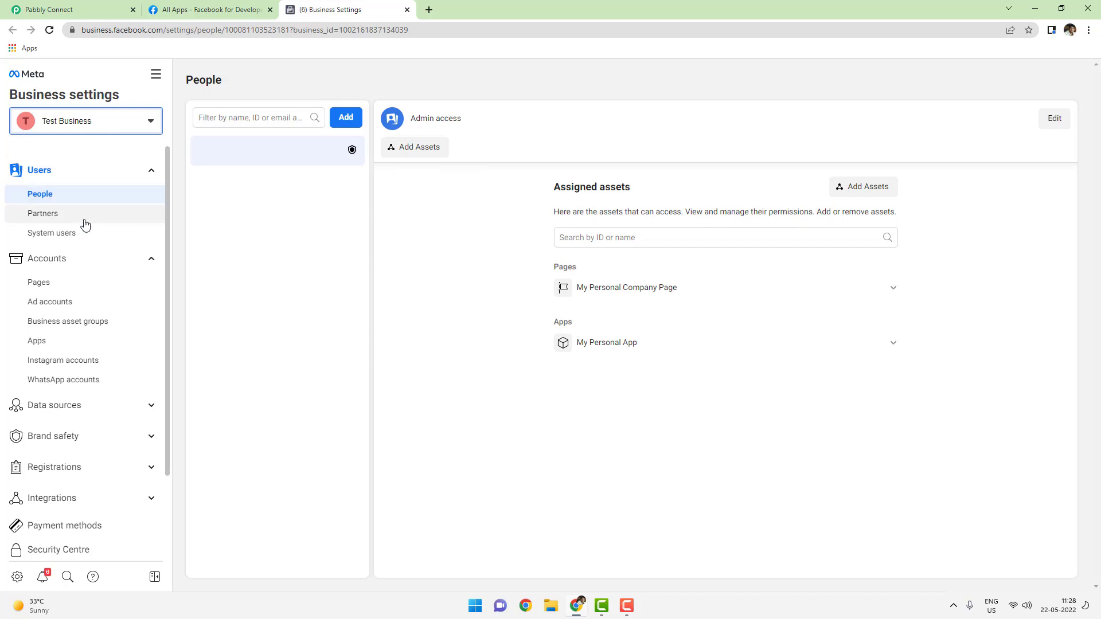
{"action": "left_click", "coordinate": [59, 239]}
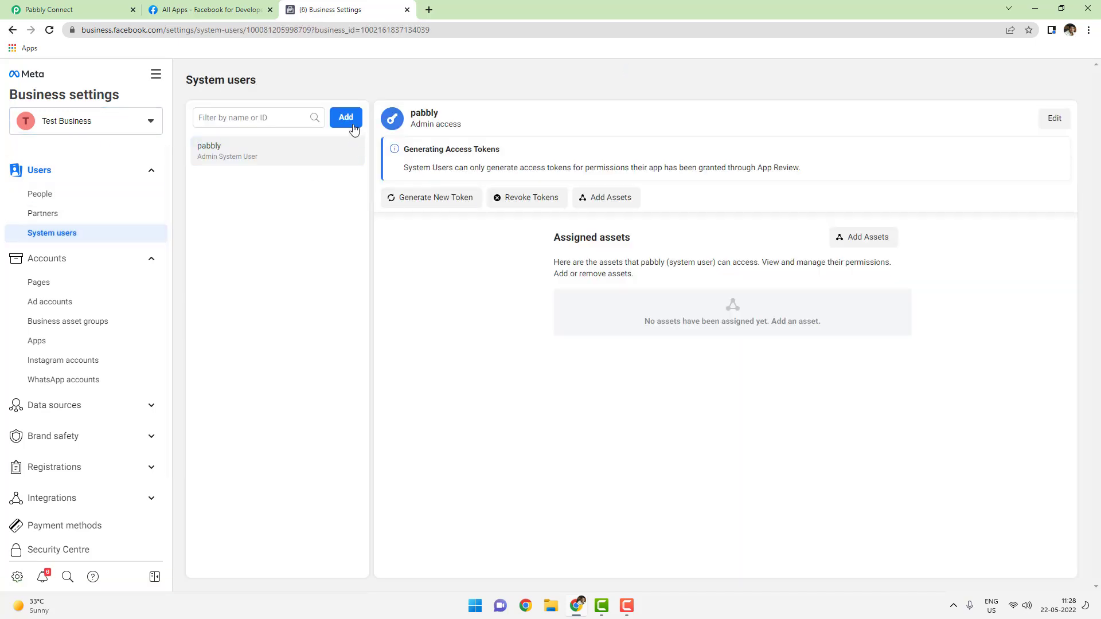
Step: Try to create a system user named pabblyconnect with the Admin role
{"action": "left_click", "coordinate": [353, 122]}
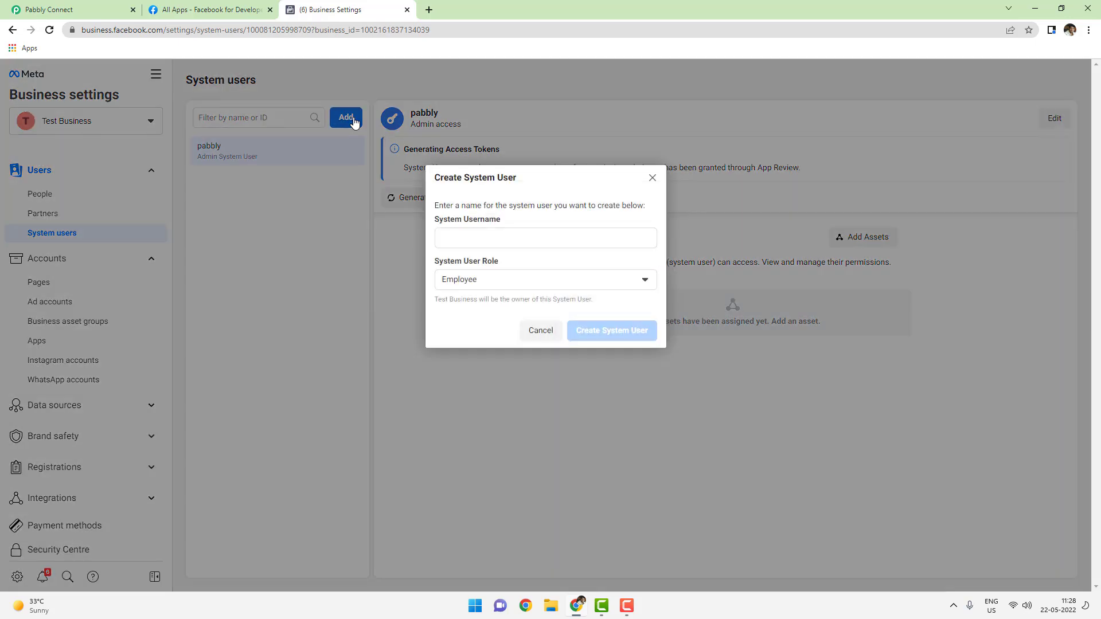
{"action": "left_click", "coordinate": [481, 242]}
{"action": "type", "text": "pabbly"}
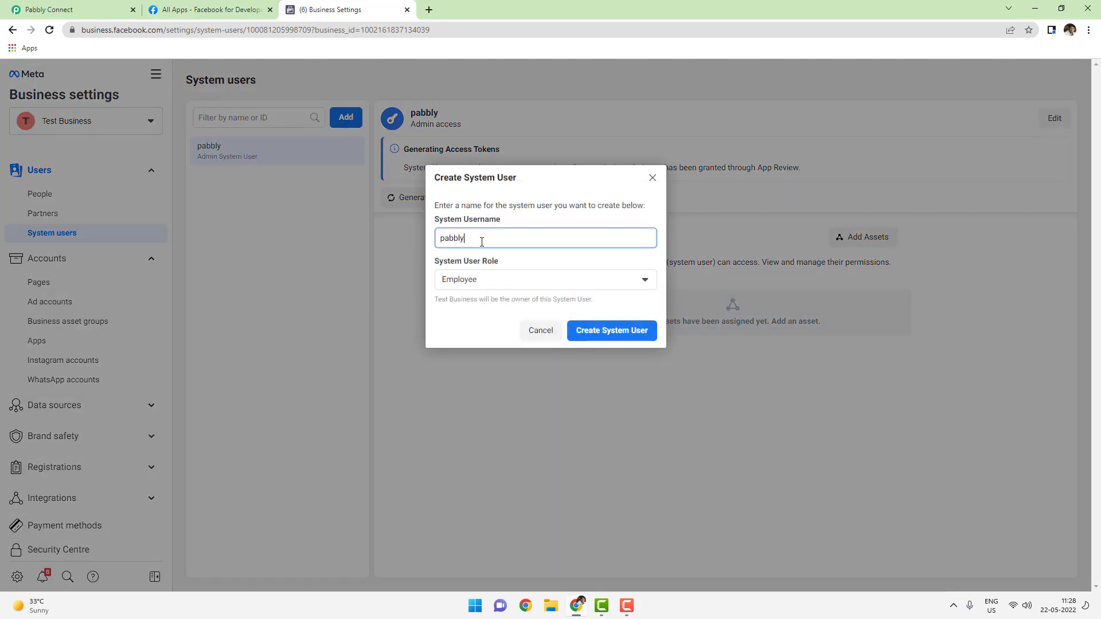
{"action": "type", "text": "connect"}
{"action": "left_click", "coordinate": [488, 280]}
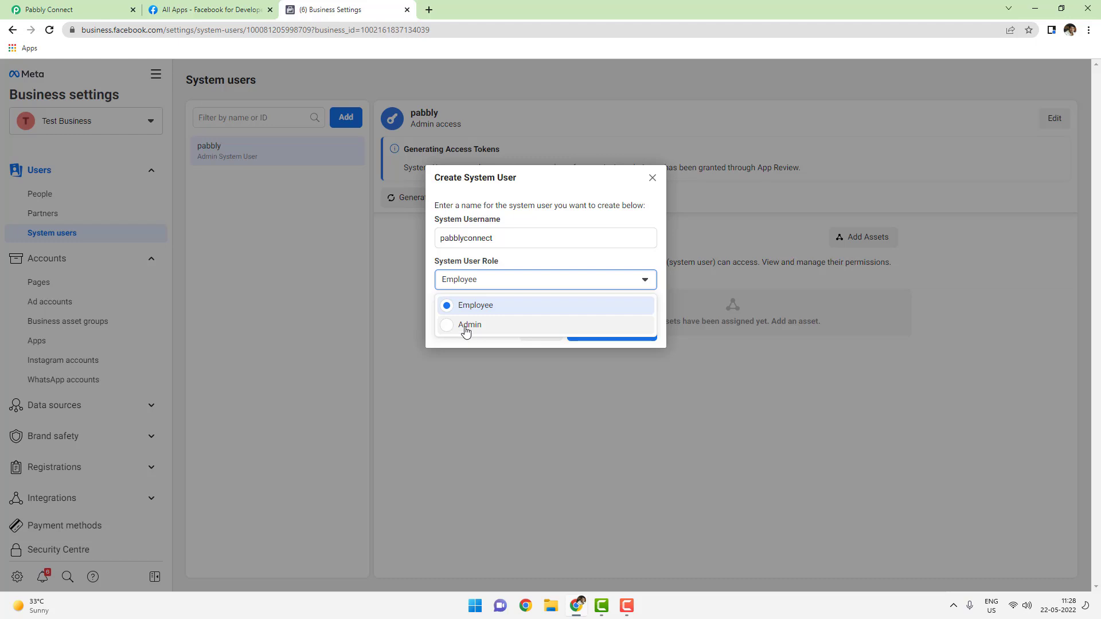
{"action": "left_click", "coordinate": [465, 330]}
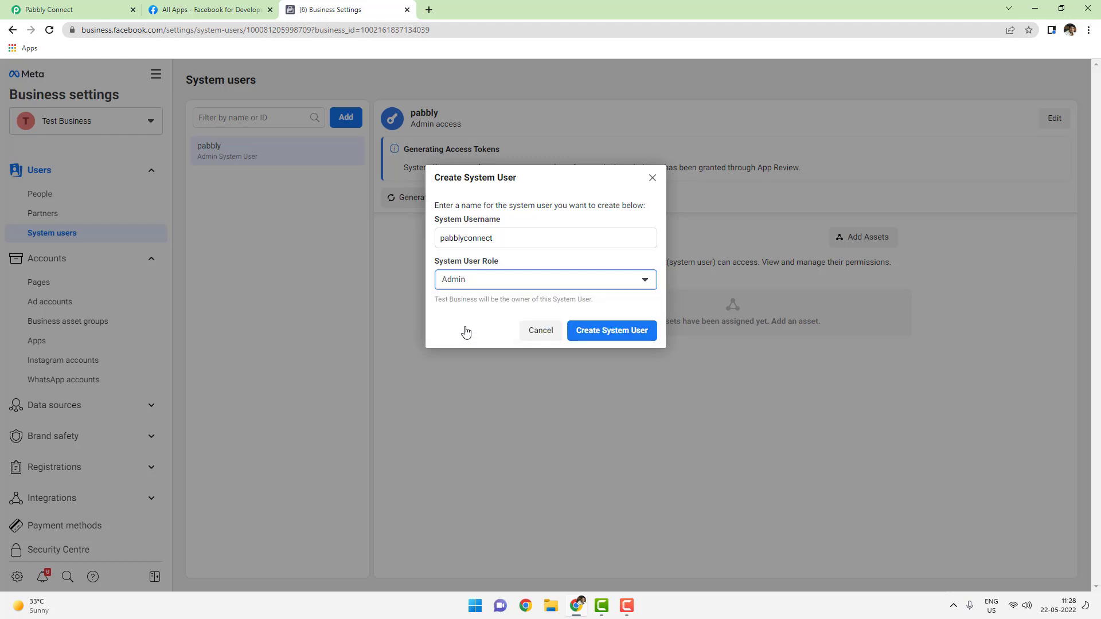
{"action": "left_click", "coordinate": [611, 331]}
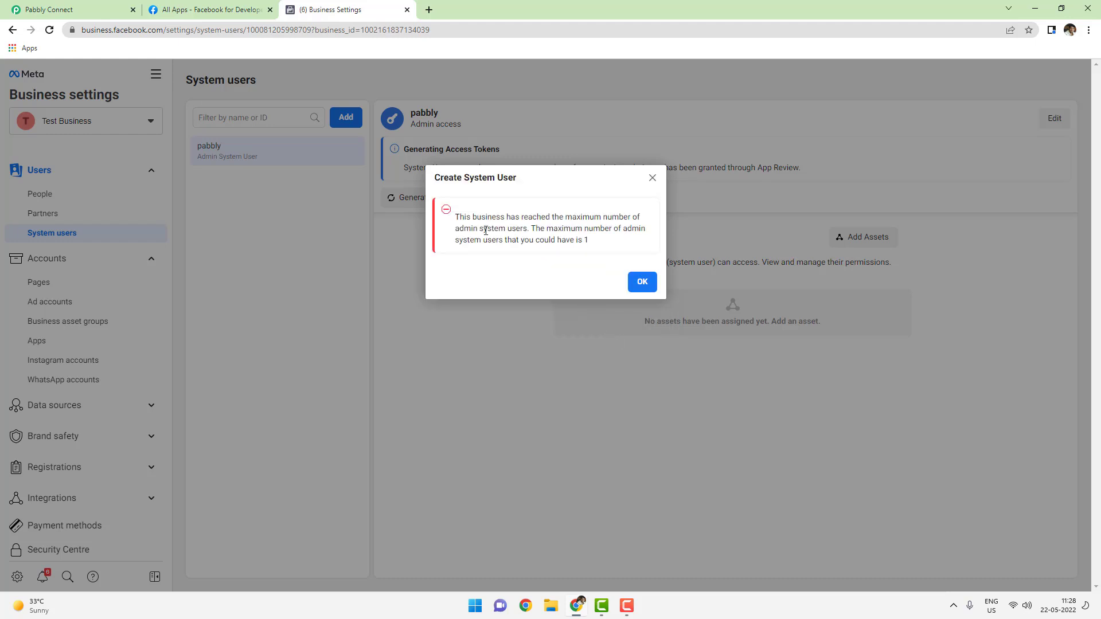
{"action": "left_click_drag", "start_coordinate": [455, 217], "coordinate": [634, 241]}
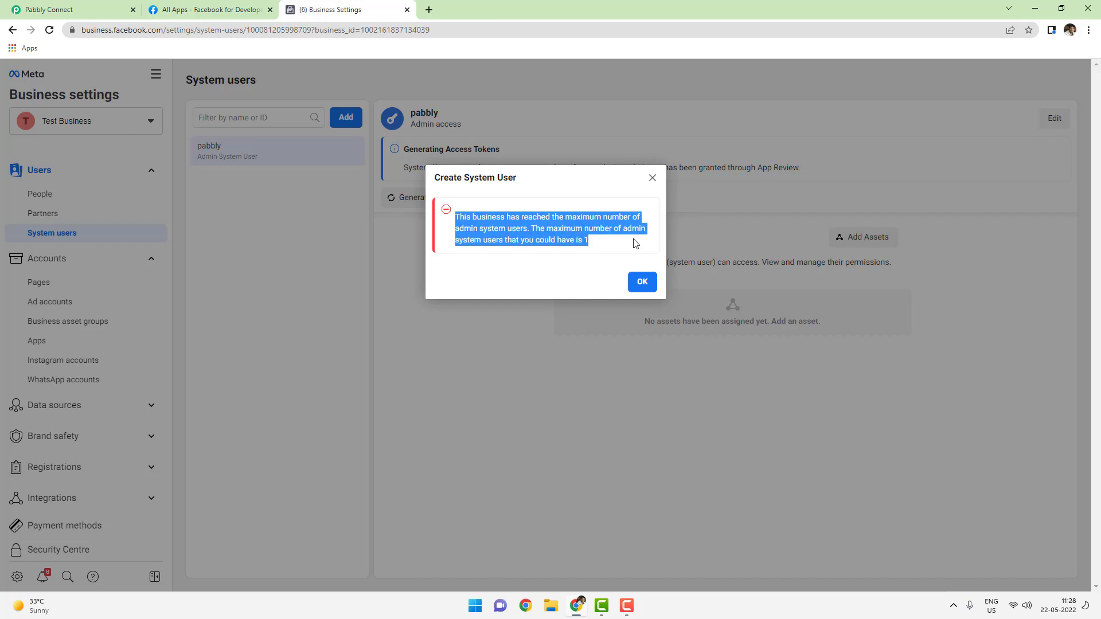
{"action": "left_click", "coordinate": [633, 242]}
{"action": "left_click_drag", "start_coordinate": [528, 228], "coordinate": [591, 242]}
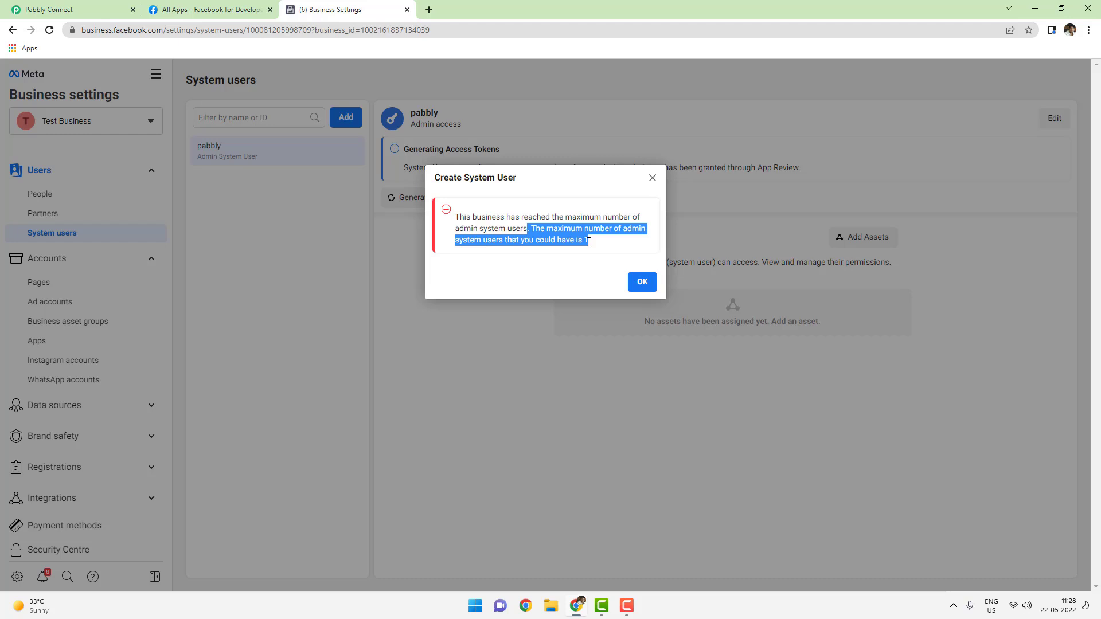
{"action": "left_click", "coordinate": [612, 242]}
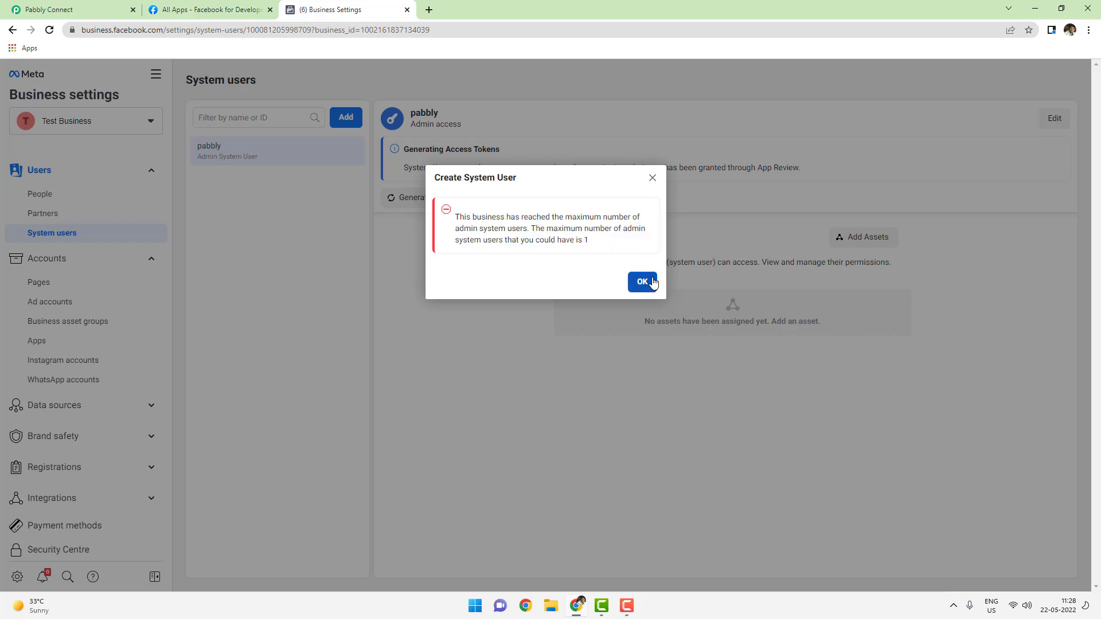
{"action": "left_click", "coordinate": [653, 284]}
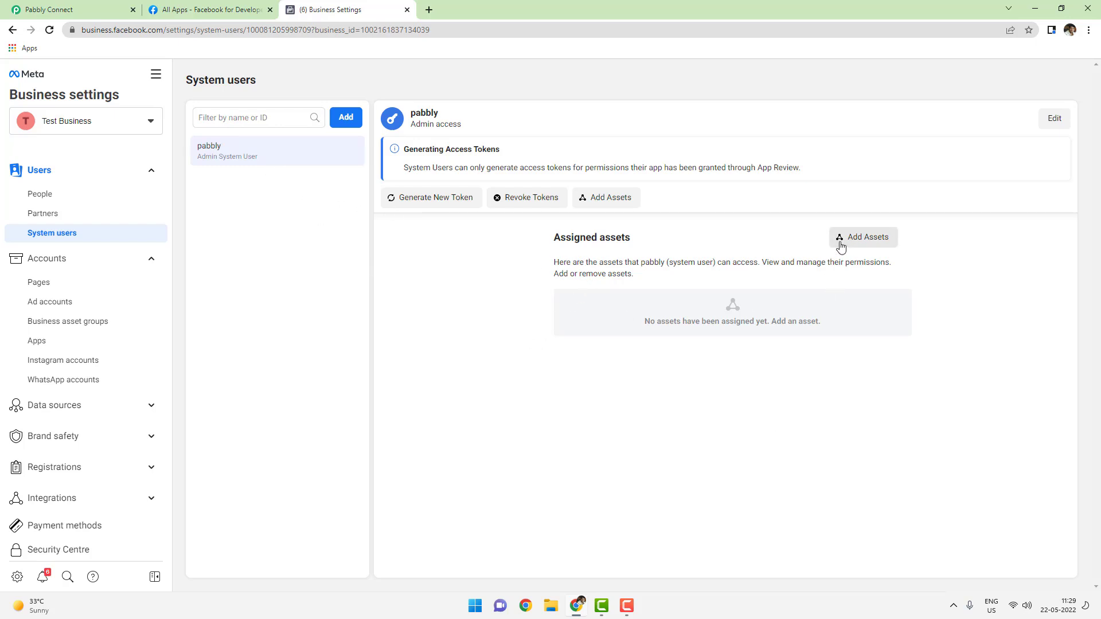
Step: Assign My Personal App to the pabbly system user with full control (Manage app), and check the app's assigned permissions
{"action": "left_click", "coordinate": [867, 241]}
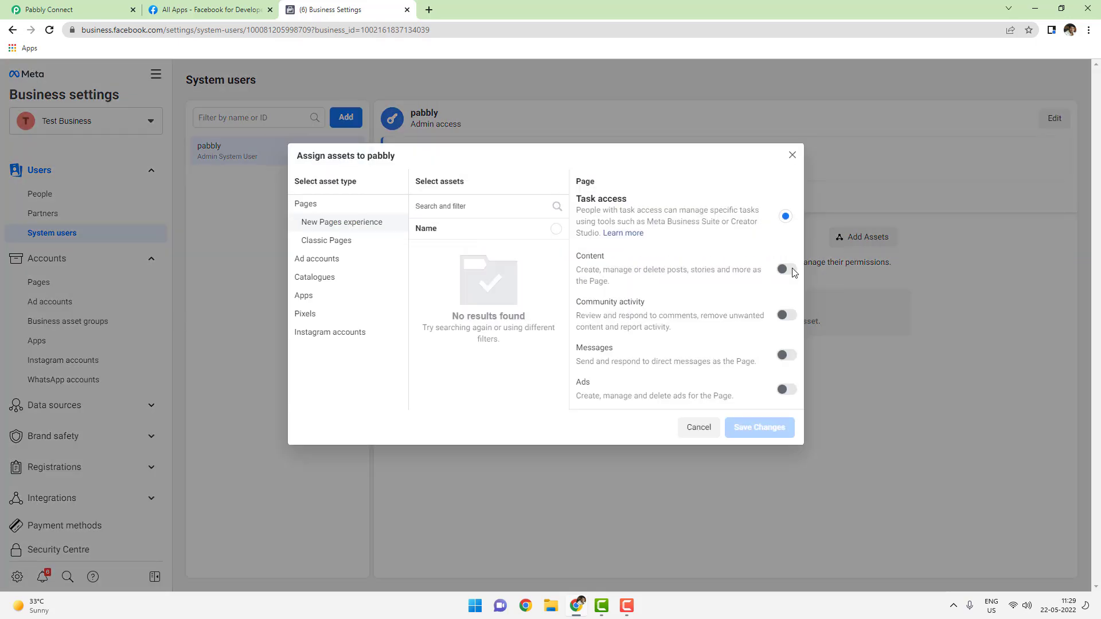
{"action": "left_click", "coordinate": [304, 298]}
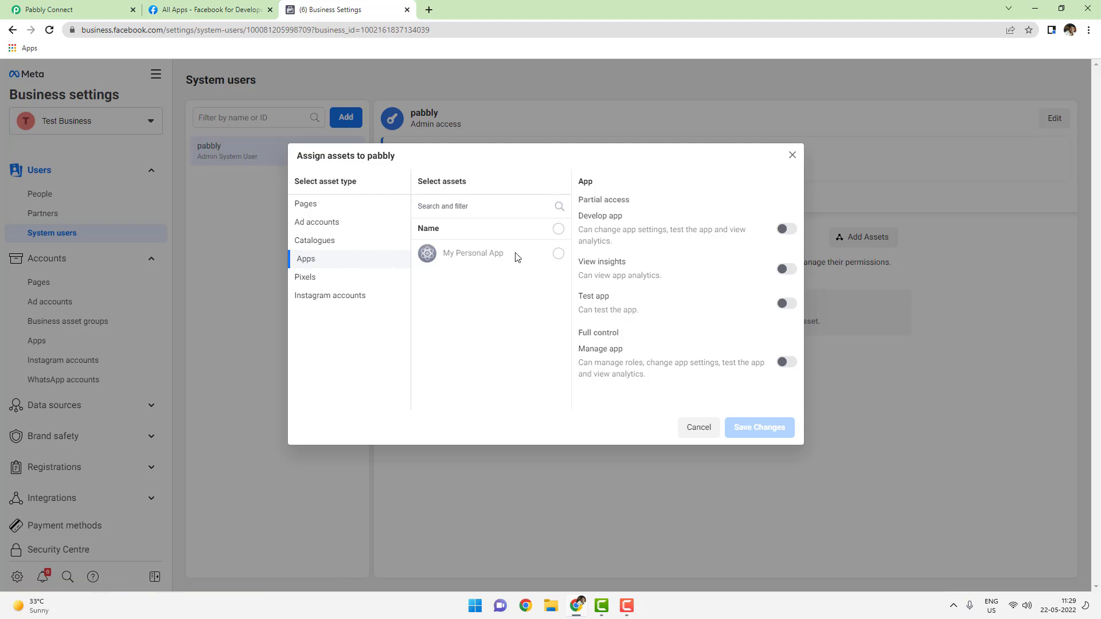
{"action": "left_click", "coordinate": [558, 254]}
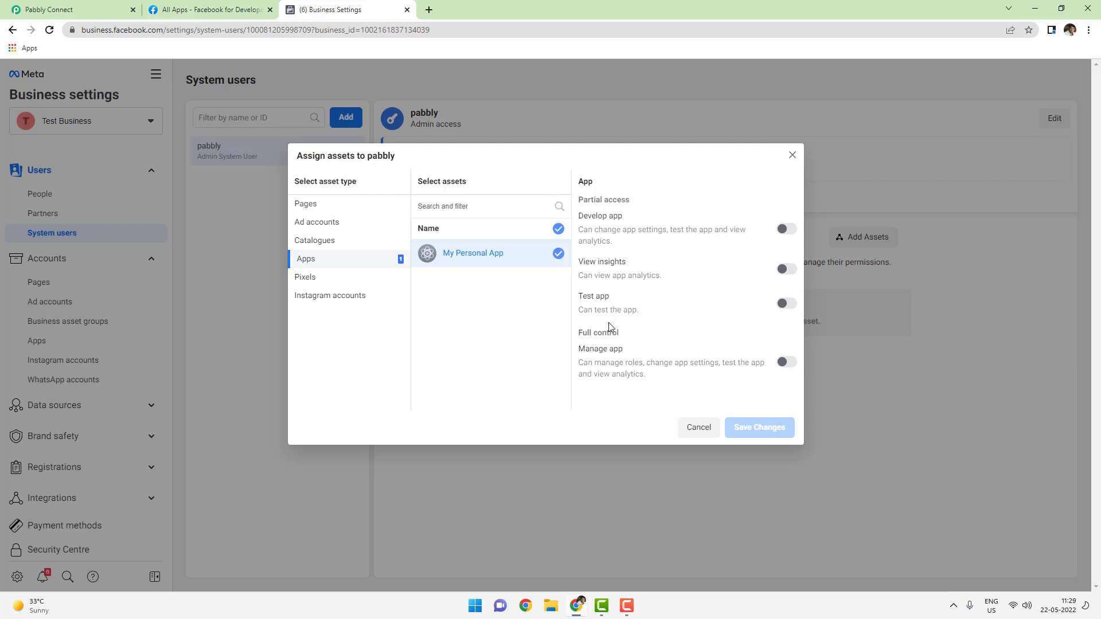
{"action": "left_click", "coordinate": [788, 364]}
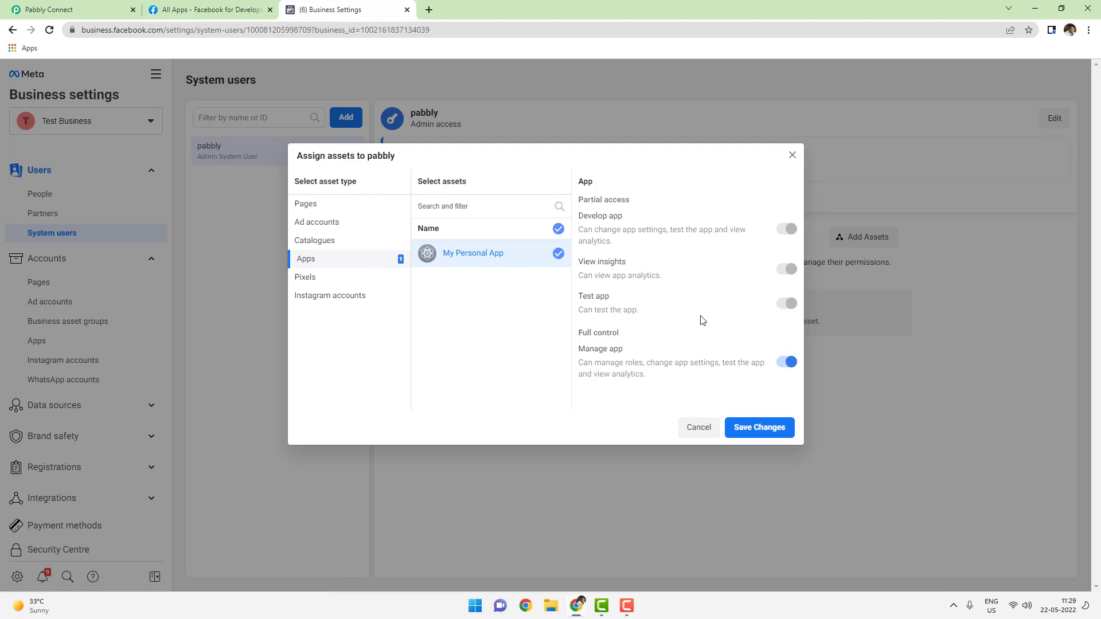
{"action": "left_click", "coordinate": [769, 430]}
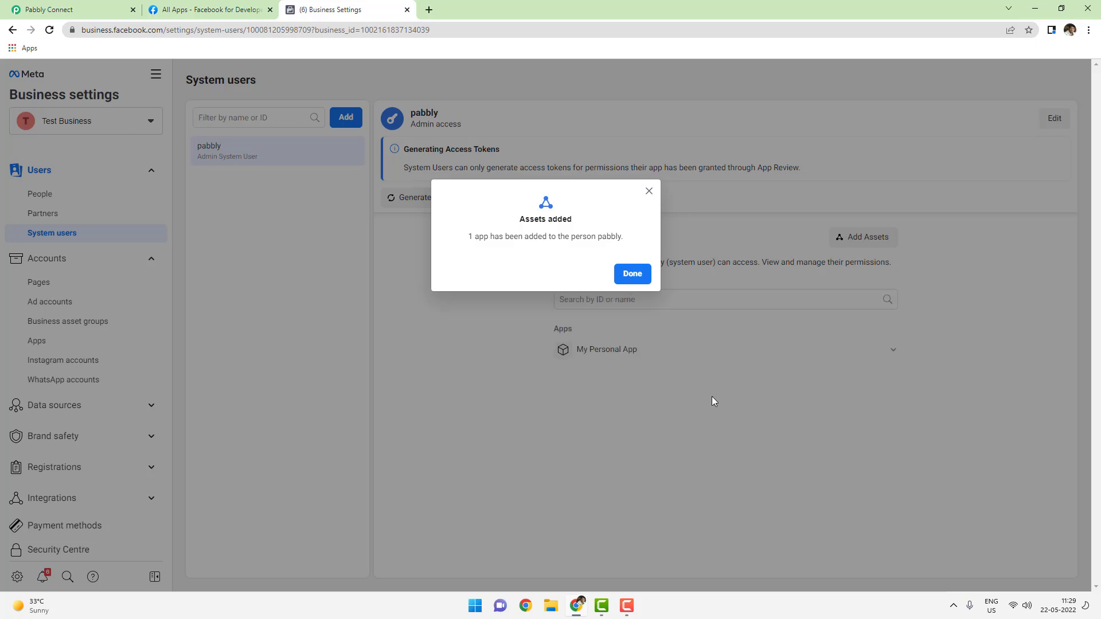
{"action": "left_click_drag", "start_coordinate": [470, 236], "coordinate": [622, 236]}
{"action": "left_click", "coordinate": [643, 275]}
{"action": "left_click", "coordinate": [643, 277]}
{"action": "left_click", "coordinate": [642, 278]}
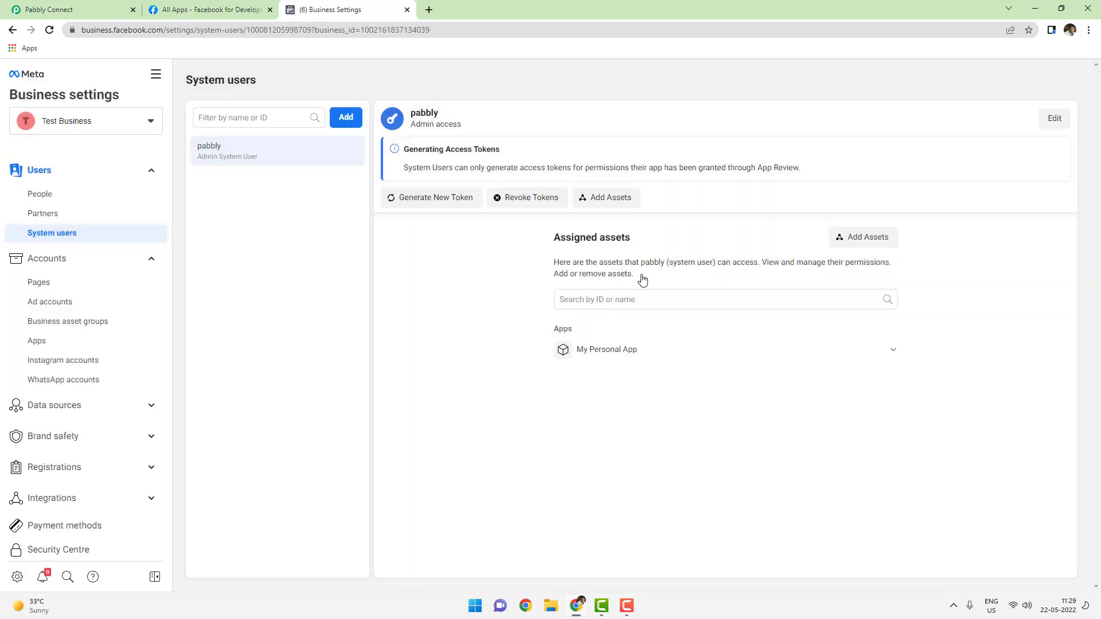
{"action": "left_click", "coordinate": [894, 351]}
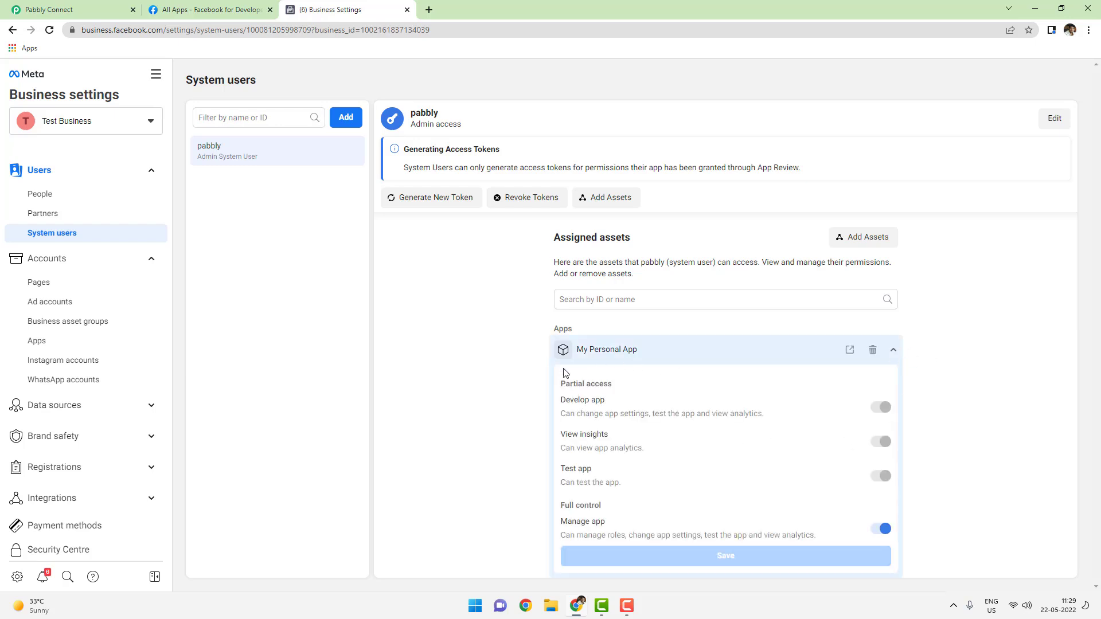
{"action": "left_click", "coordinate": [893, 351]}
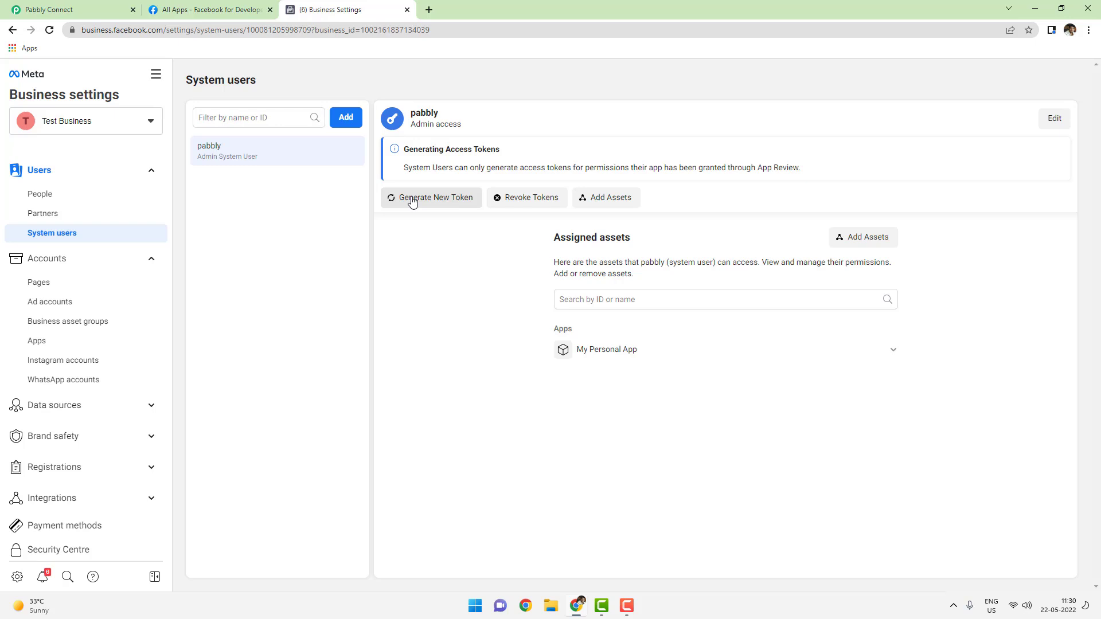
Step: Start generating a new token for the pabbly system user and select My Personal App as its app
{"action": "left_click_drag", "start_coordinate": [403, 168], "coordinate": [812, 165]}
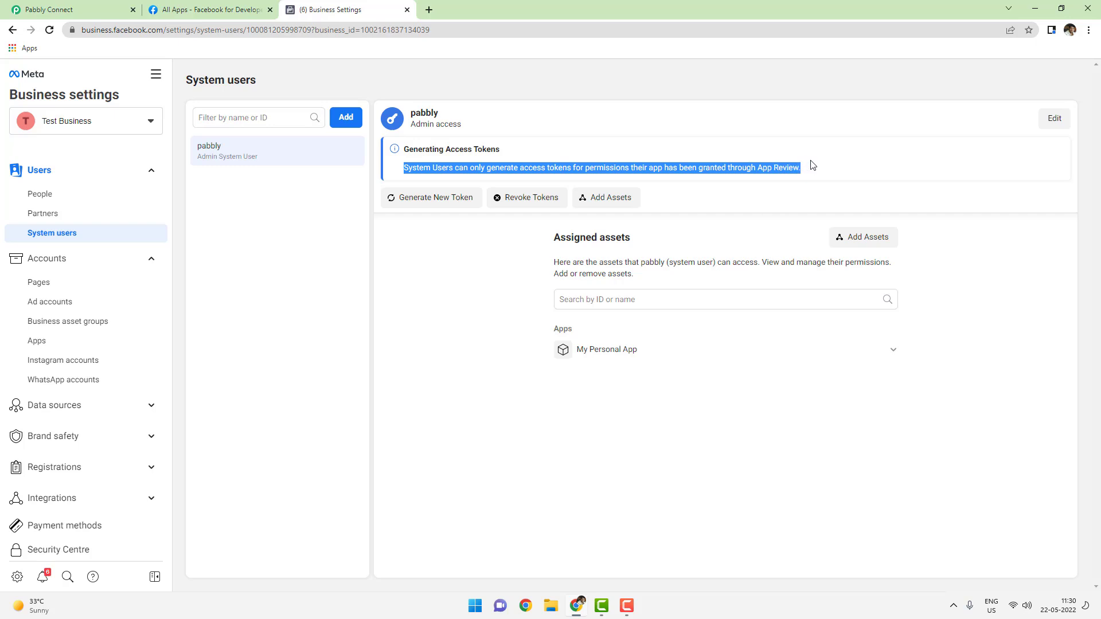
{"action": "left_click", "coordinate": [623, 288]}
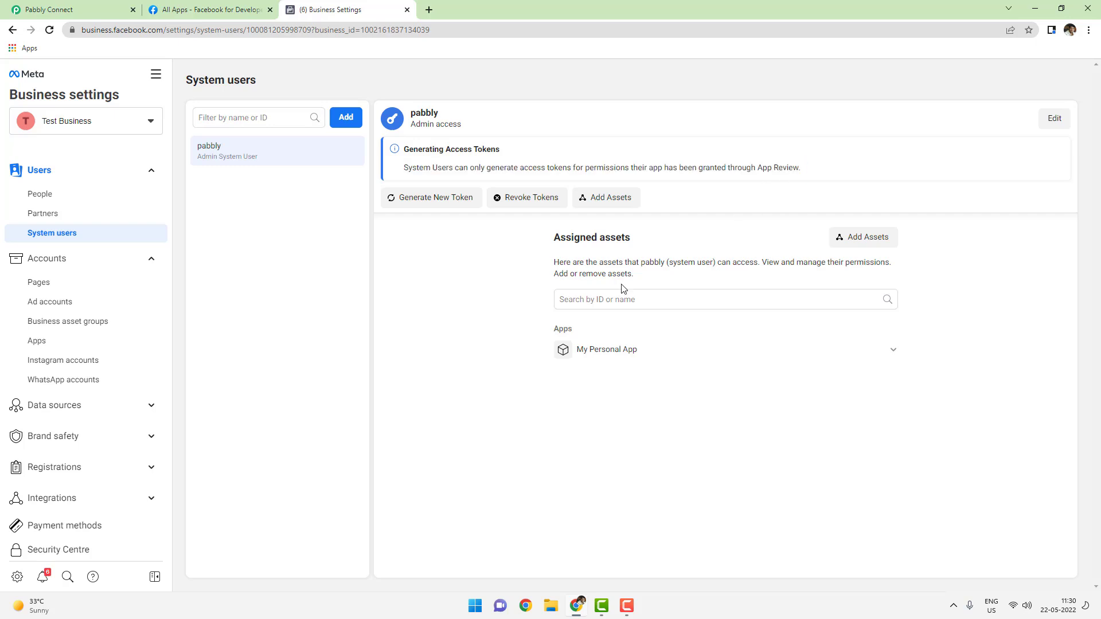
{"action": "left_click", "coordinate": [430, 198]}
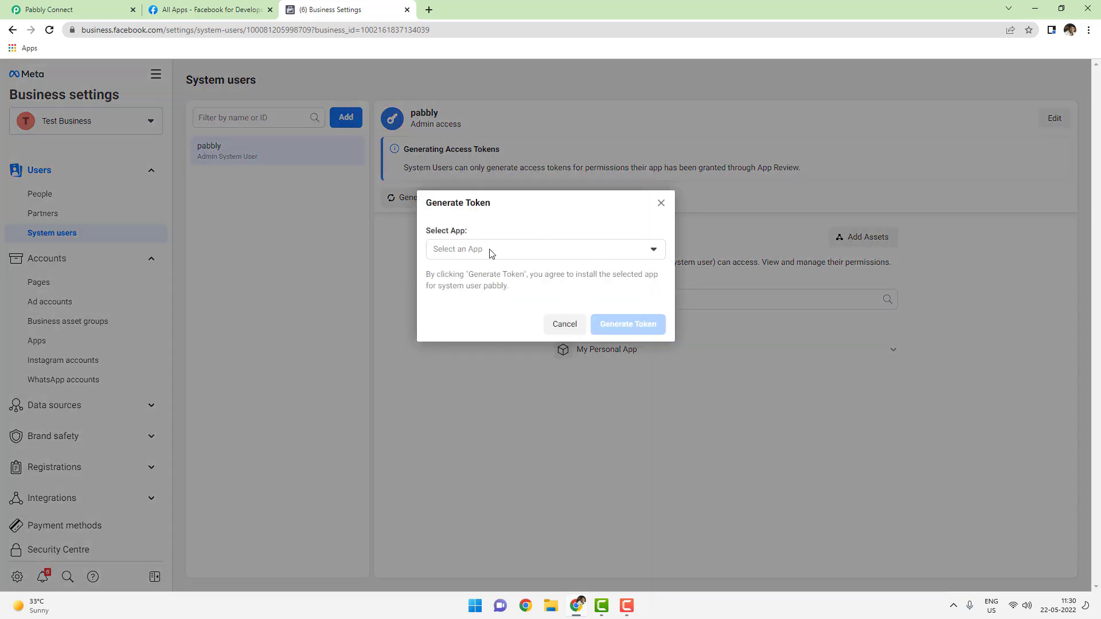
{"action": "left_click", "coordinate": [492, 255]}
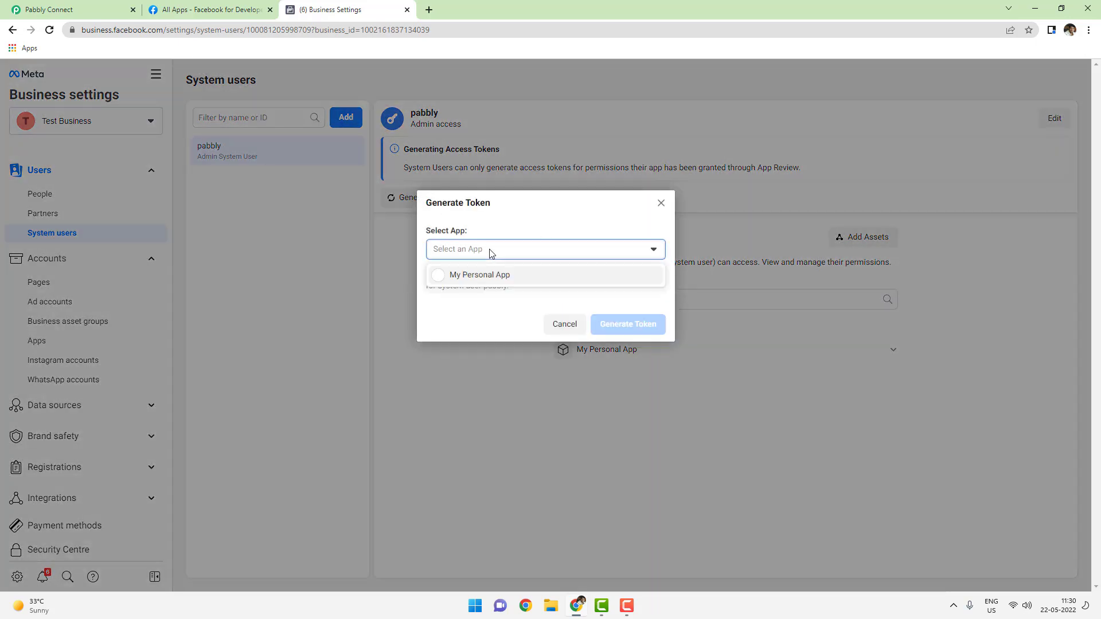
{"action": "left_click", "coordinate": [439, 277]}
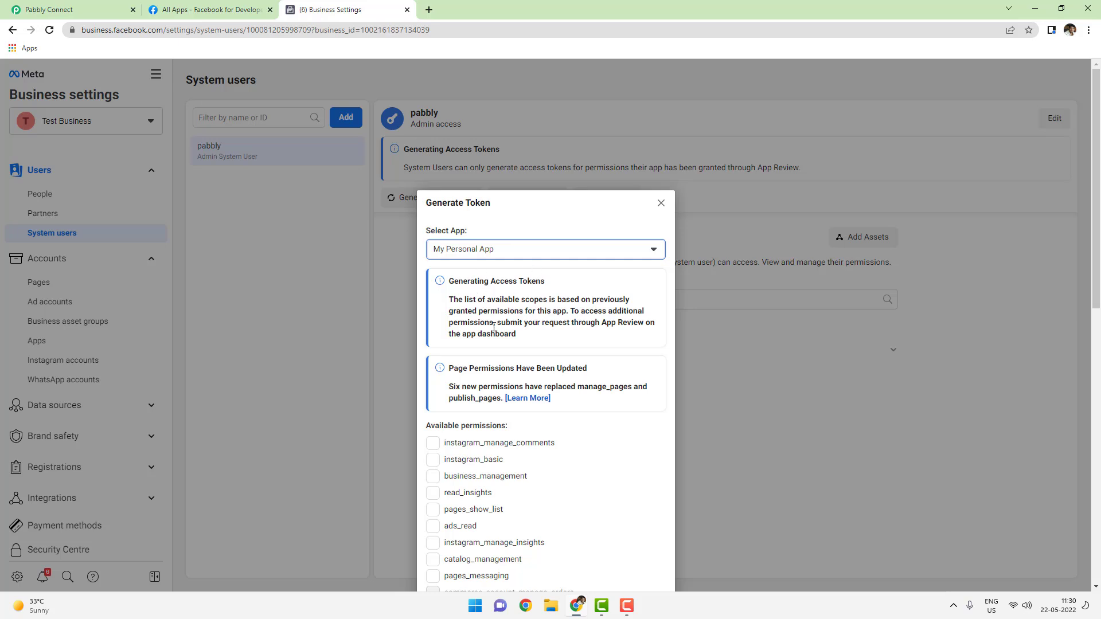
Step: Grant the whatsapp_business_messaging permission alongside whatsapp_business_management and generate the access token for the pabbly system user
{"action": "scroll", "coordinate": [555, 276], "scroll_direction": "down", "scroll_amount": 3}
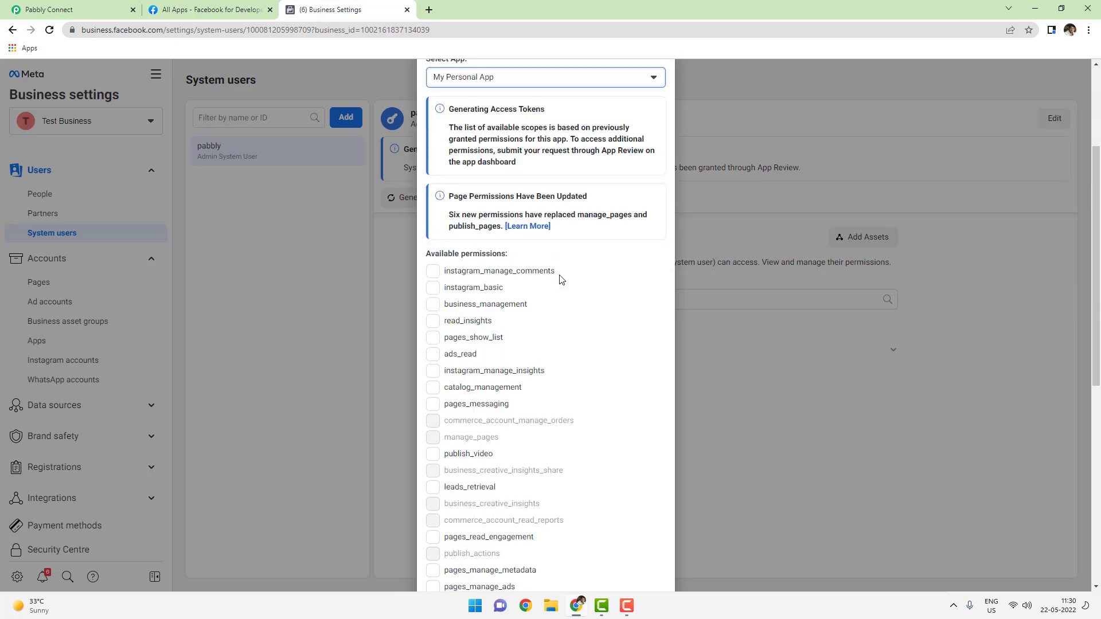
{"action": "scroll", "coordinate": [561, 277], "scroll_direction": "up", "scroll_amount": 1}
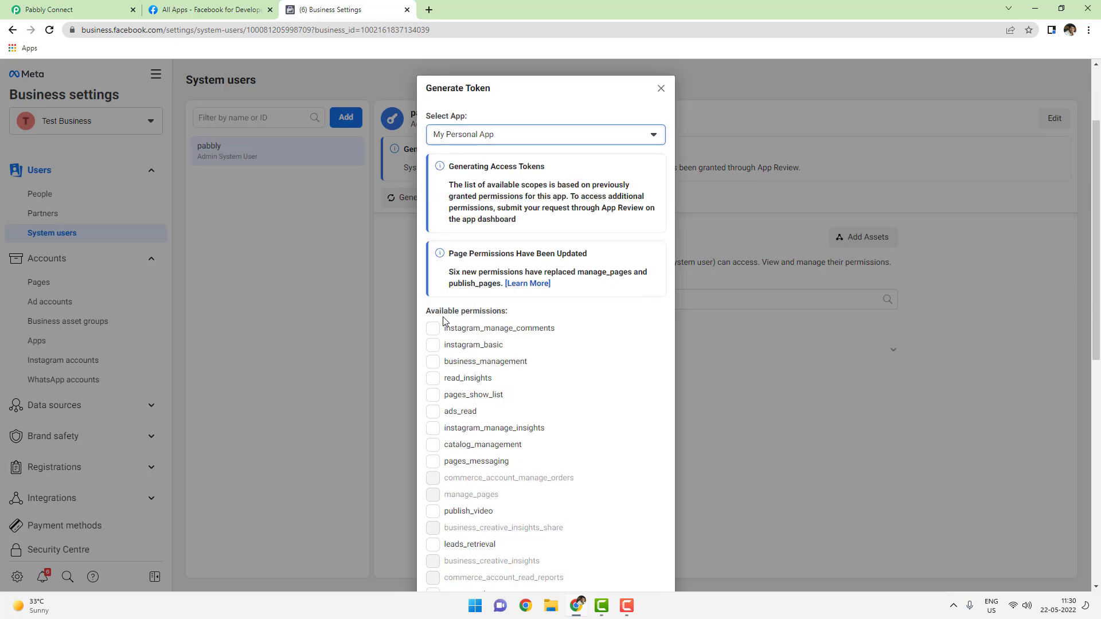
{"action": "scroll", "coordinate": [488, 313], "scroll_direction": "down", "scroll_amount": 2}
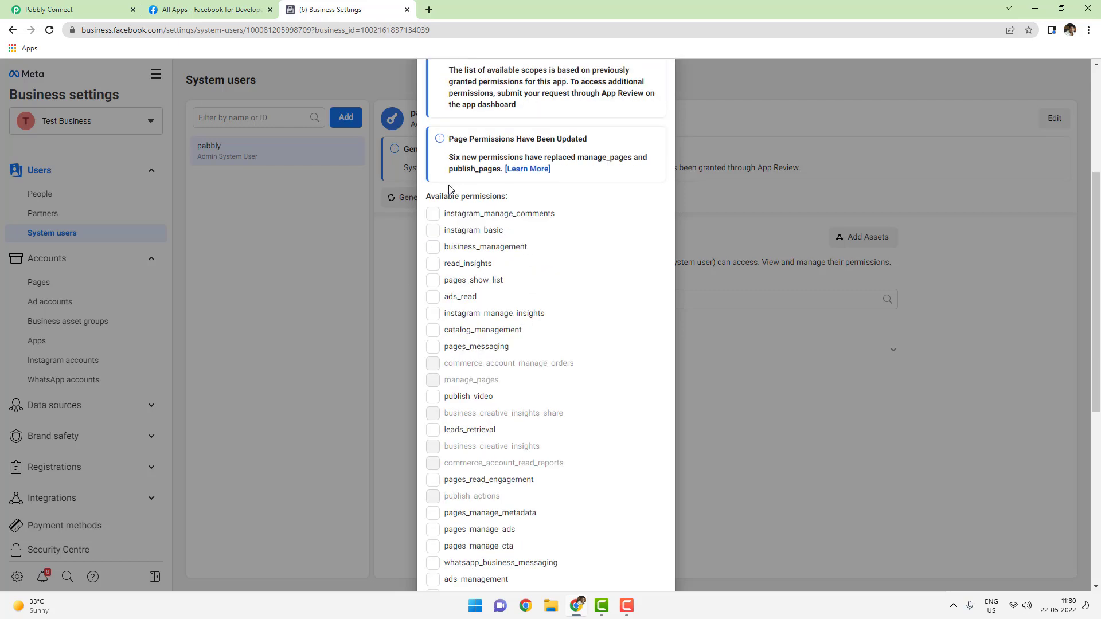
{"action": "scroll", "coordinate": [536, 328], "scroll_direction": "down", "scroll_amount": 3}
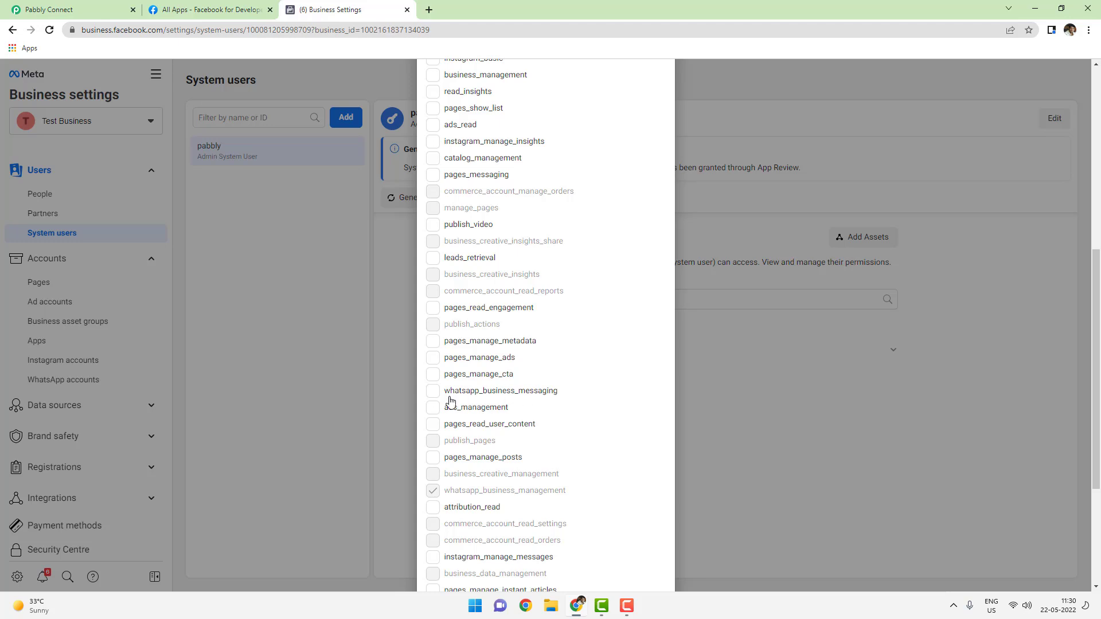
{"action": "left_click", "coordinate": [433, 393]}
{"action": "scroll", "coordinate": [558, 400], "scroll_direction": "down", "scroll_amount": 1}
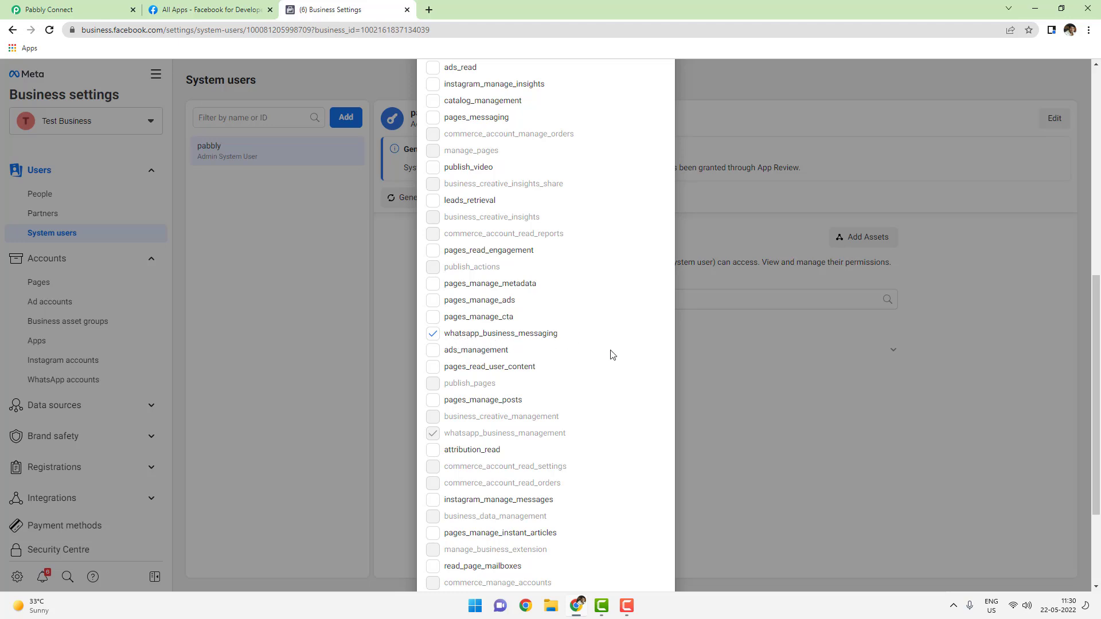
{"action": "scroll", "coordinate": [613, 360], "scroll_direction": "down", "scroll_amount": 1}
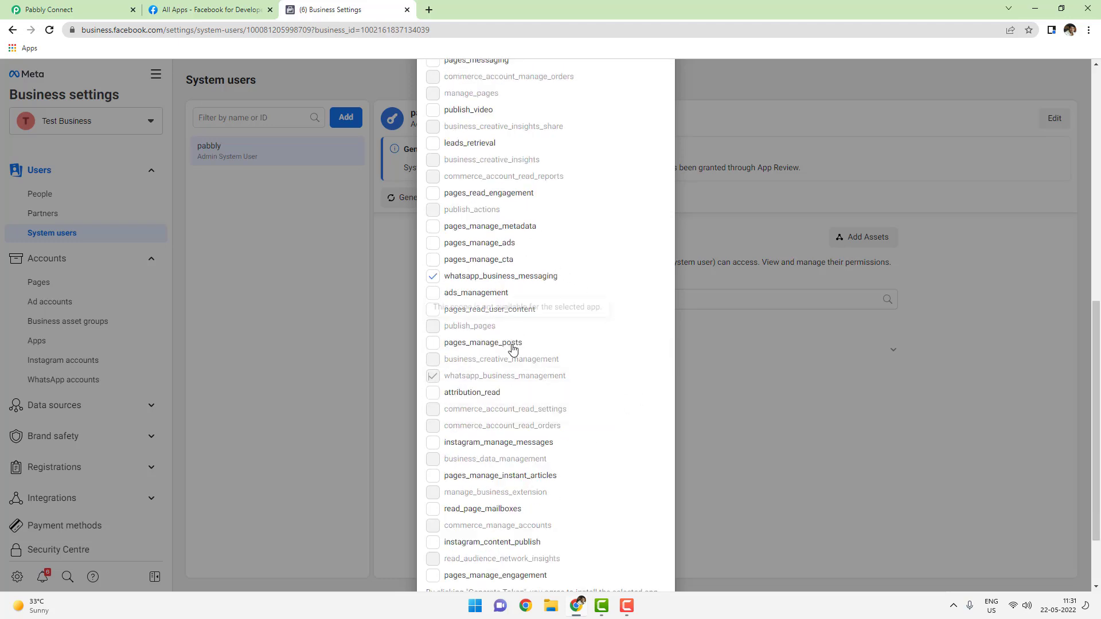
{"action": "scroll", "coordinate": [514, 346], "scroll_direction": "down", "scroll_amount": 2}
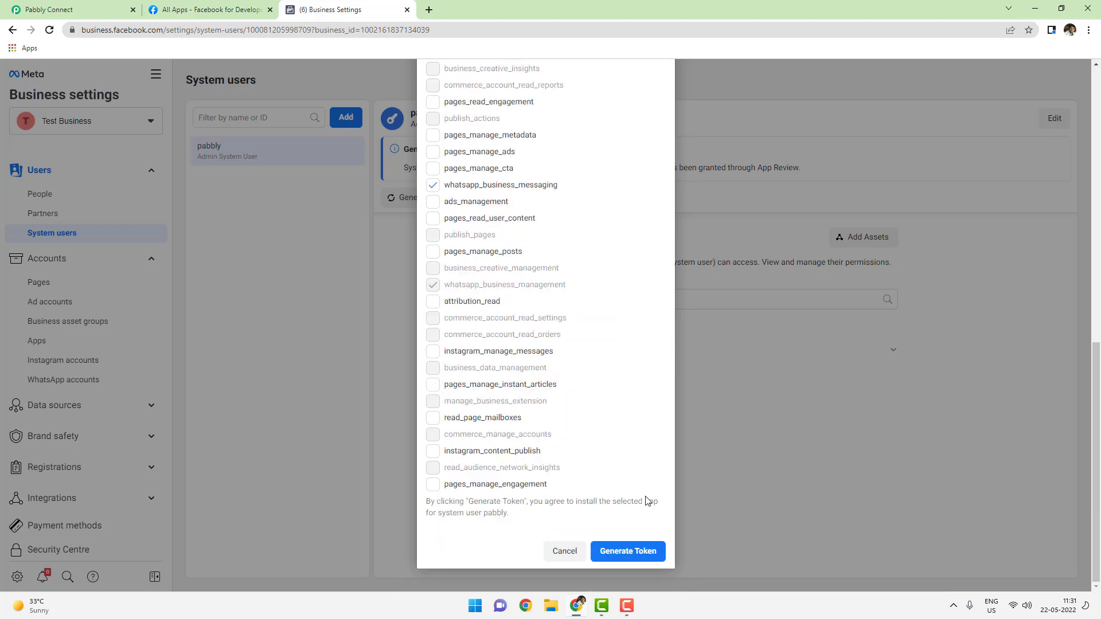
{"action": "left_click", "coordinate": [642, 553]}
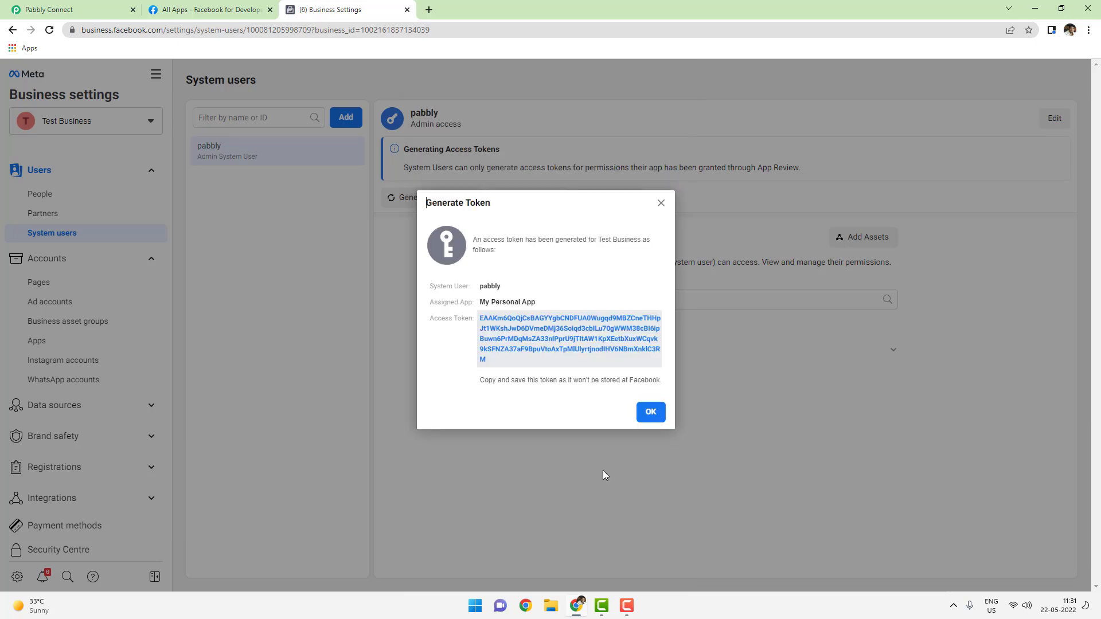
Step: Copy the generated access token into a new Notepad++ document, and dismiss the token dialog in Business Settings
{"action": "left_click_drag", "start_coordinate": [492, 364], "coordinate": [480, 317]}
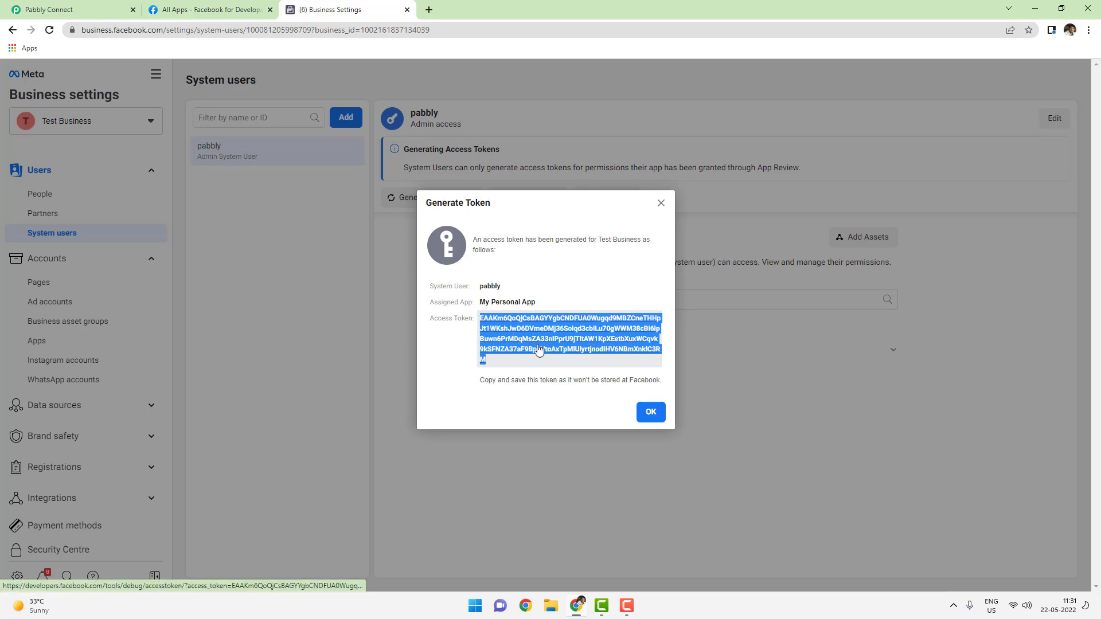
{"action": "left_click", "coordinate": [465, 607]}
{"action": "type", "text": "notepad"}
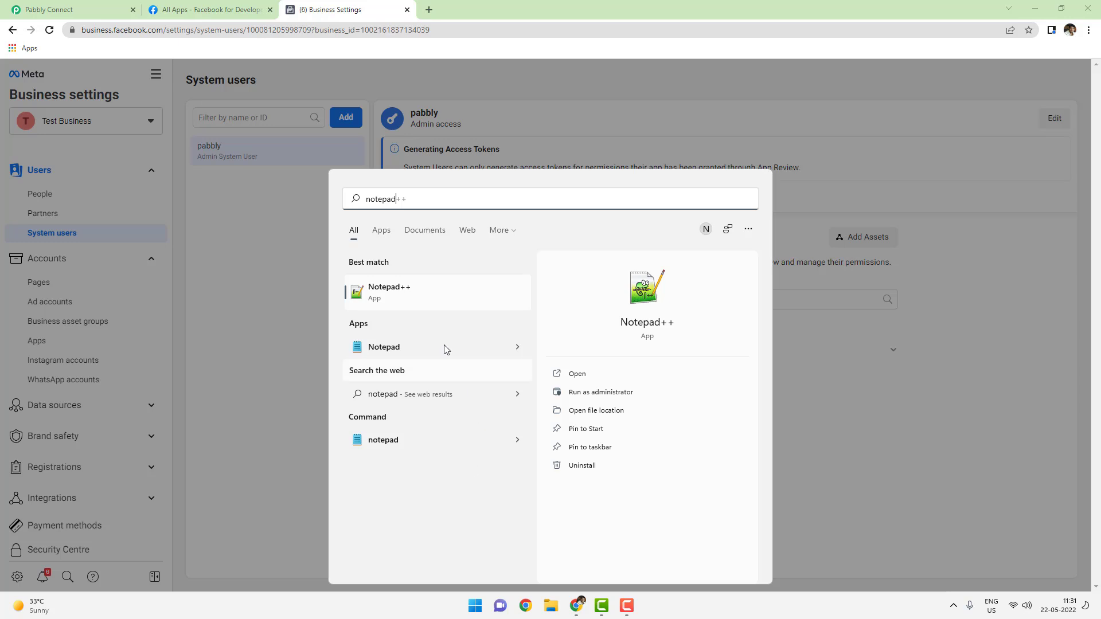
{"action": "left_click", "coordinate": [428, 299]}
{"action": "key", "text": "ctrl+v"}
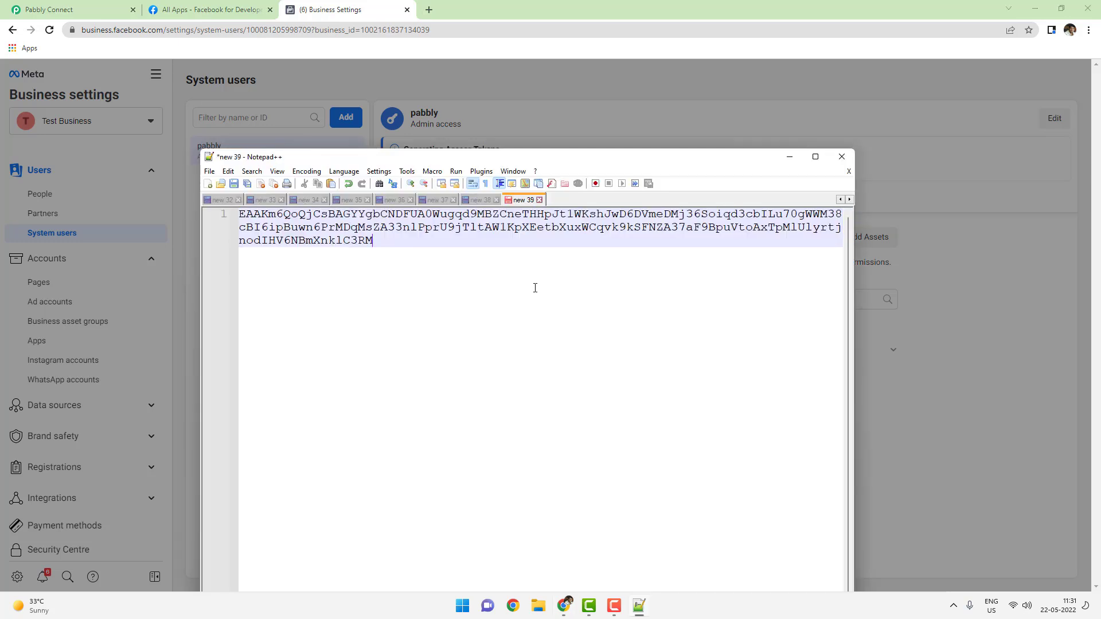
{"action": "key", "text": "ctrl+a"}
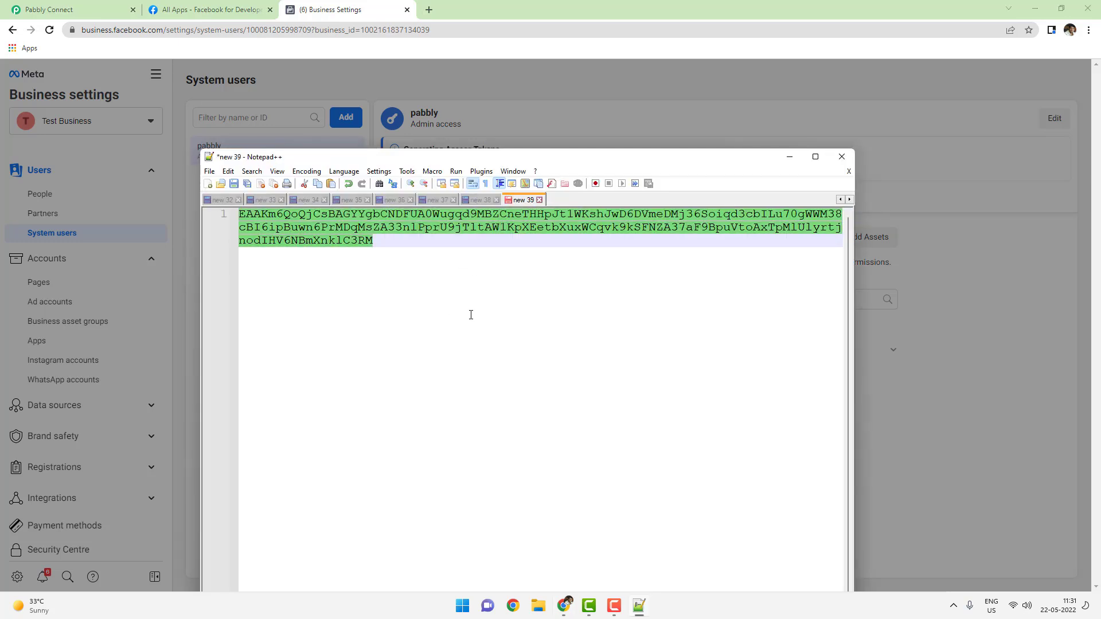
{"action": "left_click", "coordinate": [325, 4]}
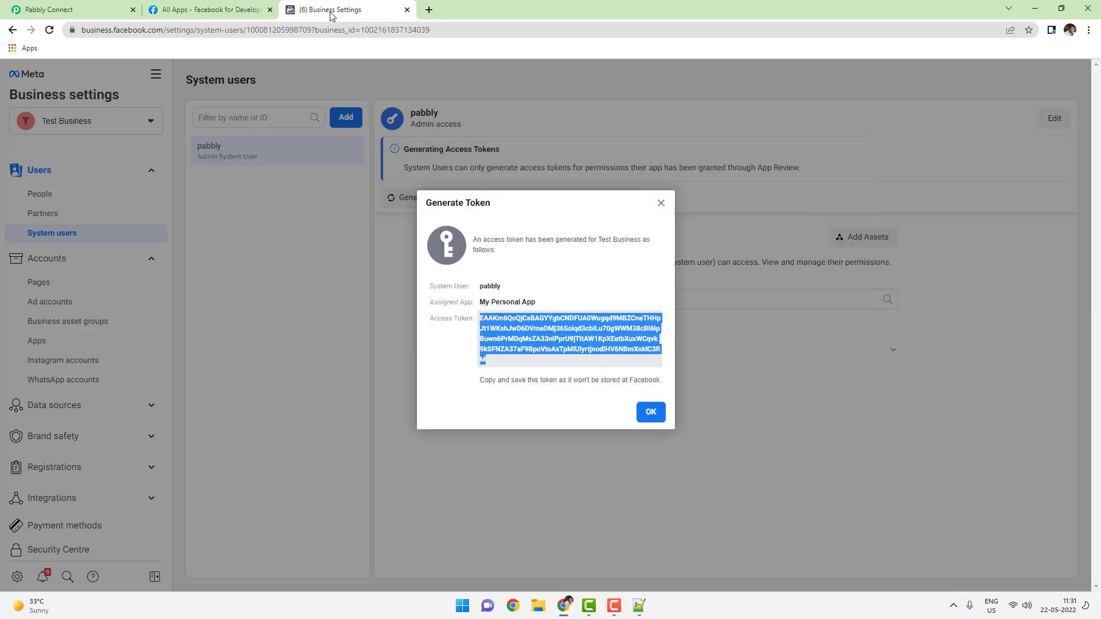
{"action": "left_click", "coordinate": [648, 411]}
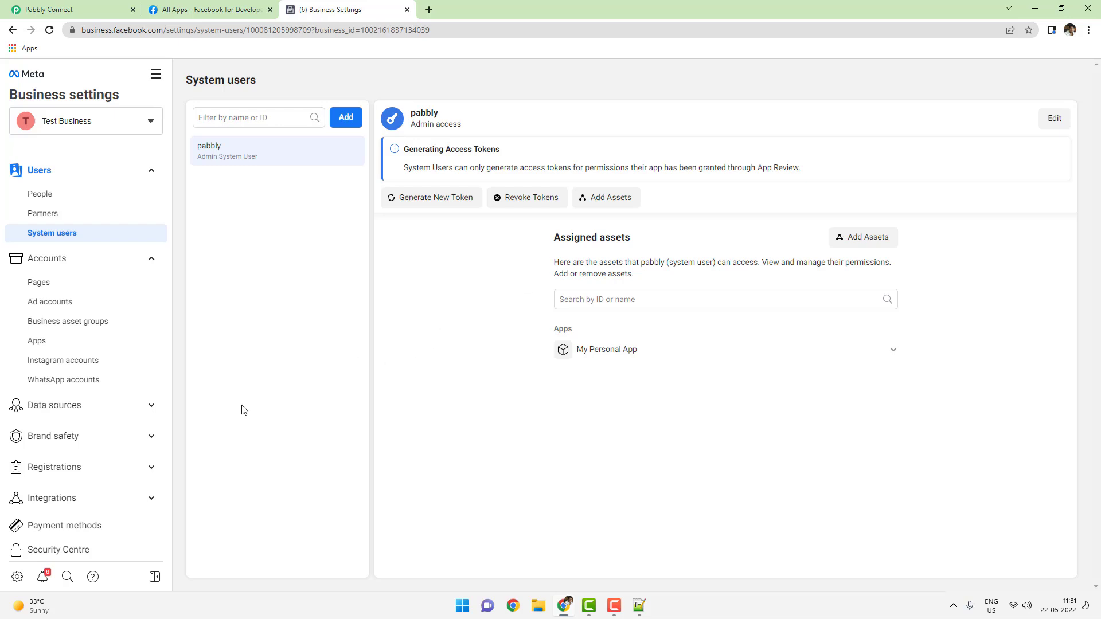
Step: Switch to the Pabbly Connect workflow and review the bearer token authentication of its API custom request
{"action": "left_click", "coordinate": [53, 4]}
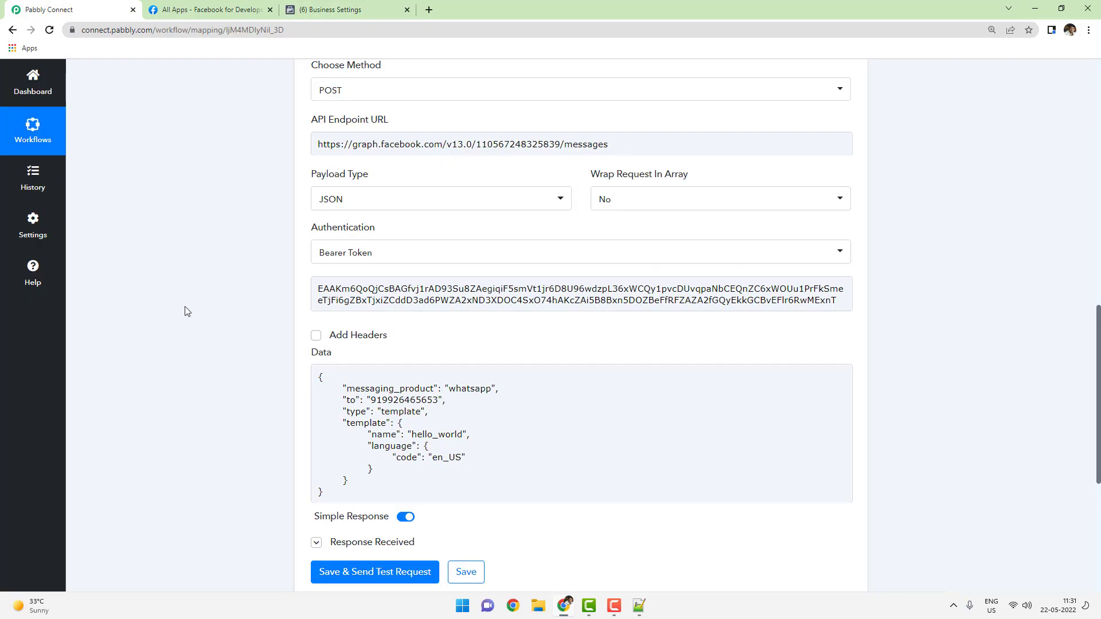
{"action": "scroll", "coordinate": [195, 309], "scroll_direction": "up", "scroll_amount": 2}
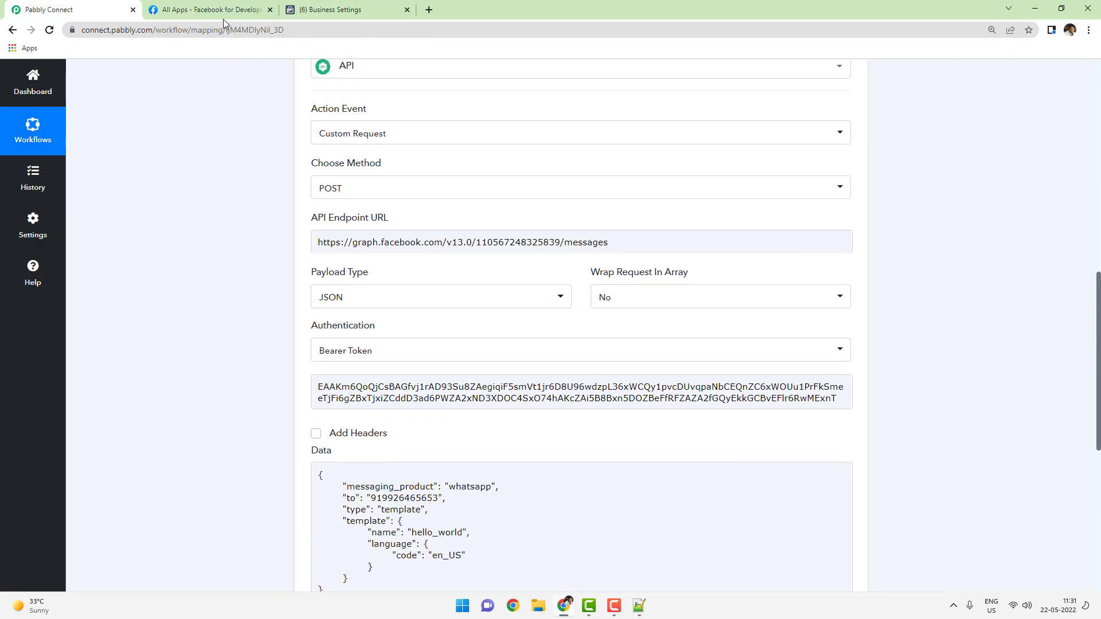
{"action": "scroll", "coordinate": [223, 280], "scroll_direction": "up", "scroll_amount": 1}
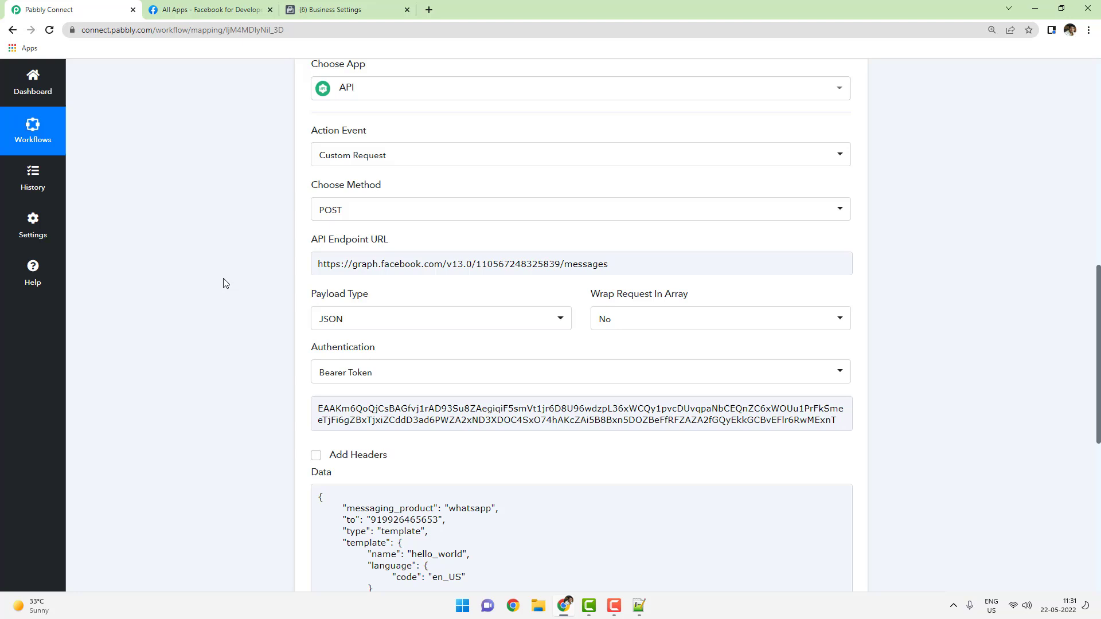
Step: Open My Personal App in Meta for Developers and go to its WhatsApp Getting Started page
{"action": "left_click", "coordinate": [221, 5]}
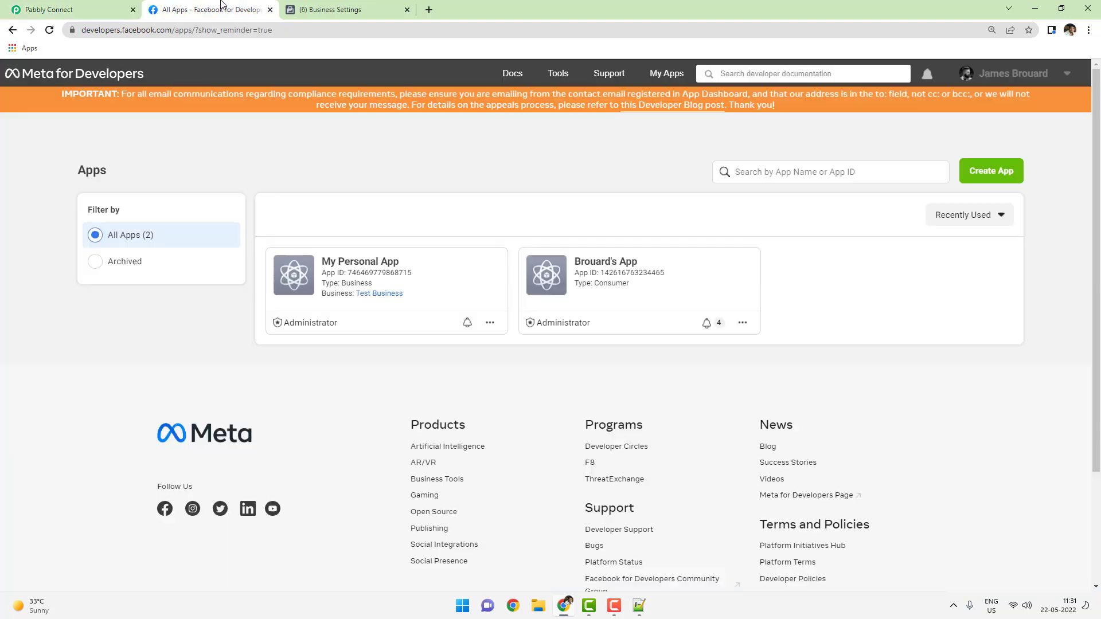
{"action": "left_click", "coordinate": [383, 261]}
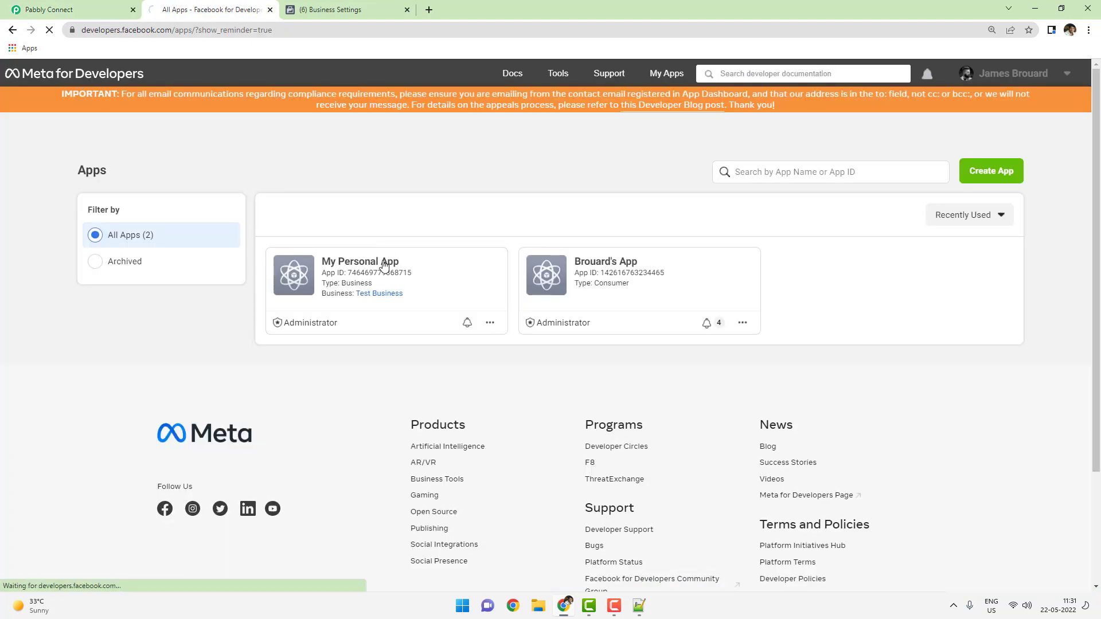
{"action": "left_click", "coordinate": [83, 7]}
{"action": "left_click", "coordinate": [191, 4]}
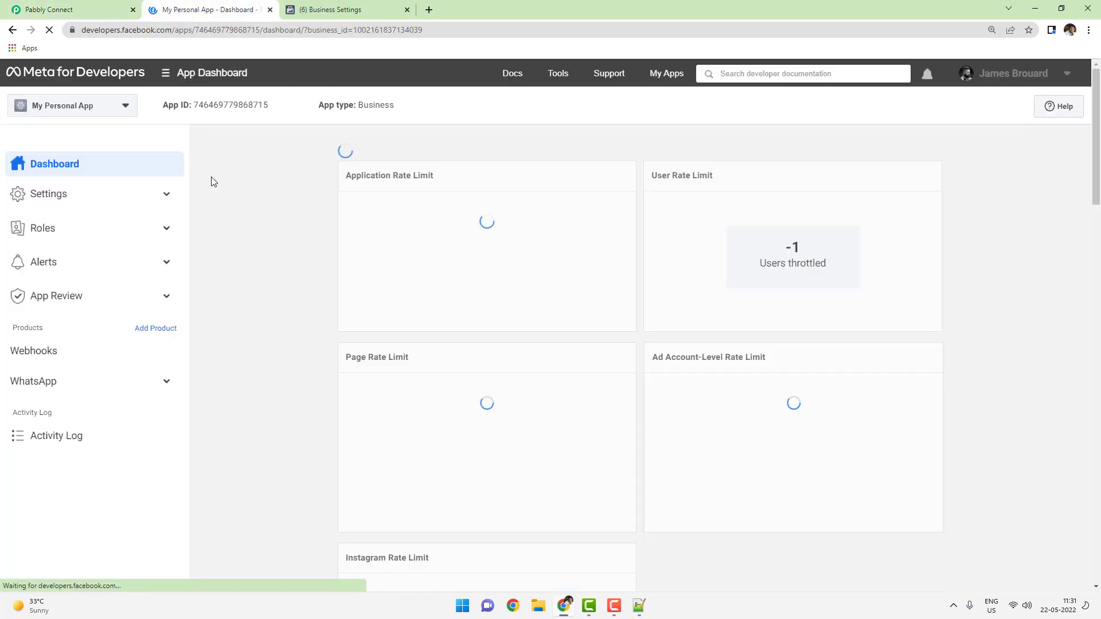
{"action": "scroll", "coordinate": [304, 307], "scroll_direction": "down", "scroll_amount": 2}
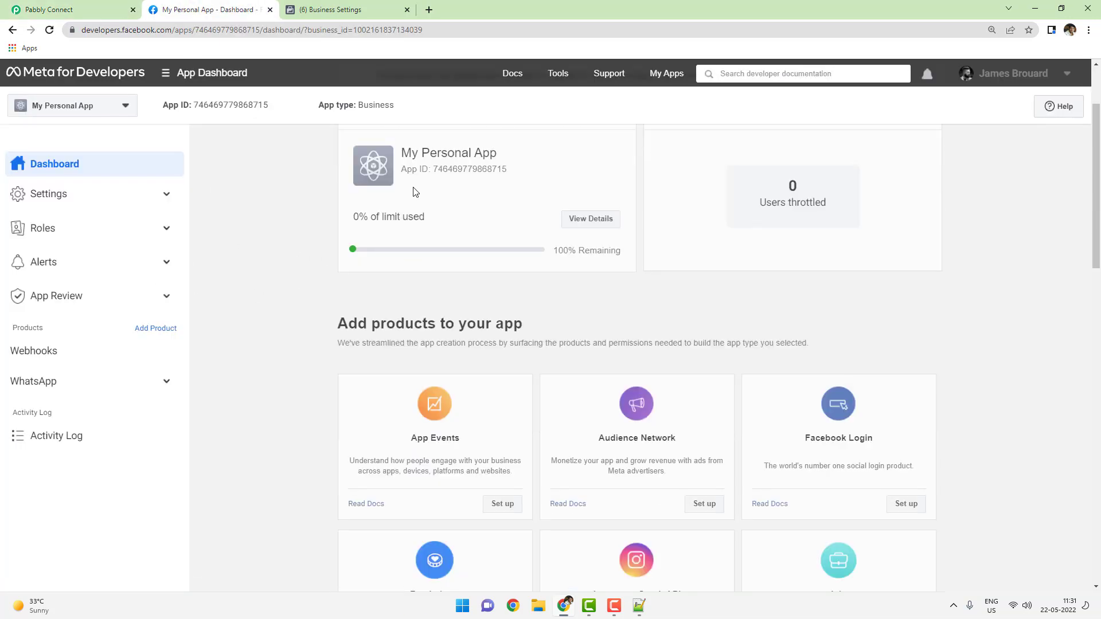
{"action": "left_click", "coordinate": [151, 384]}
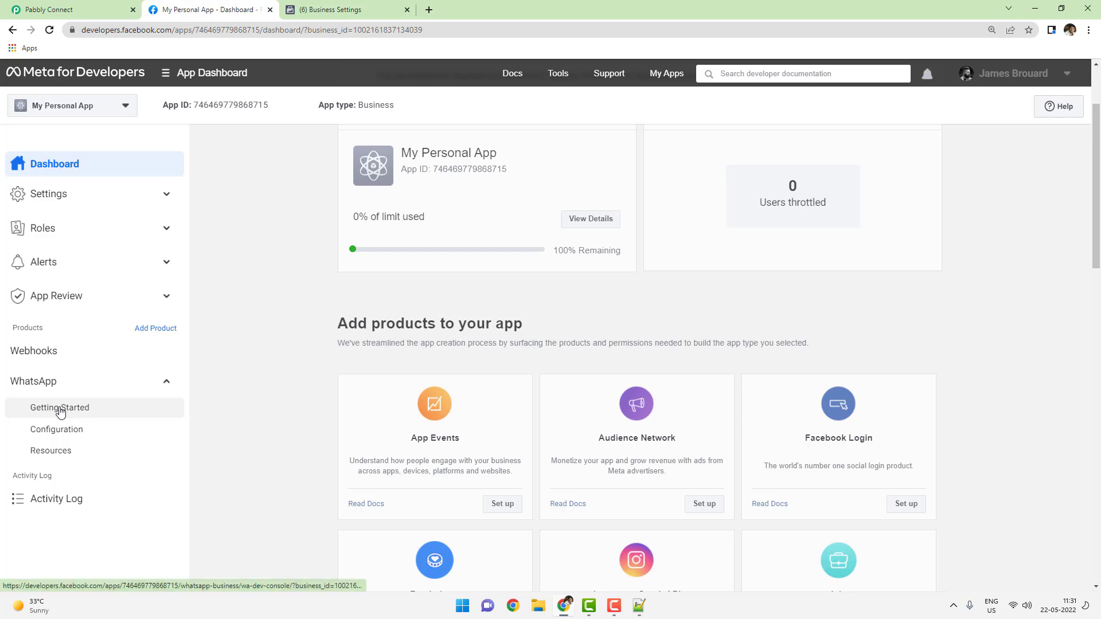
{"action": "left_click", "coordinate": [60, 407]}
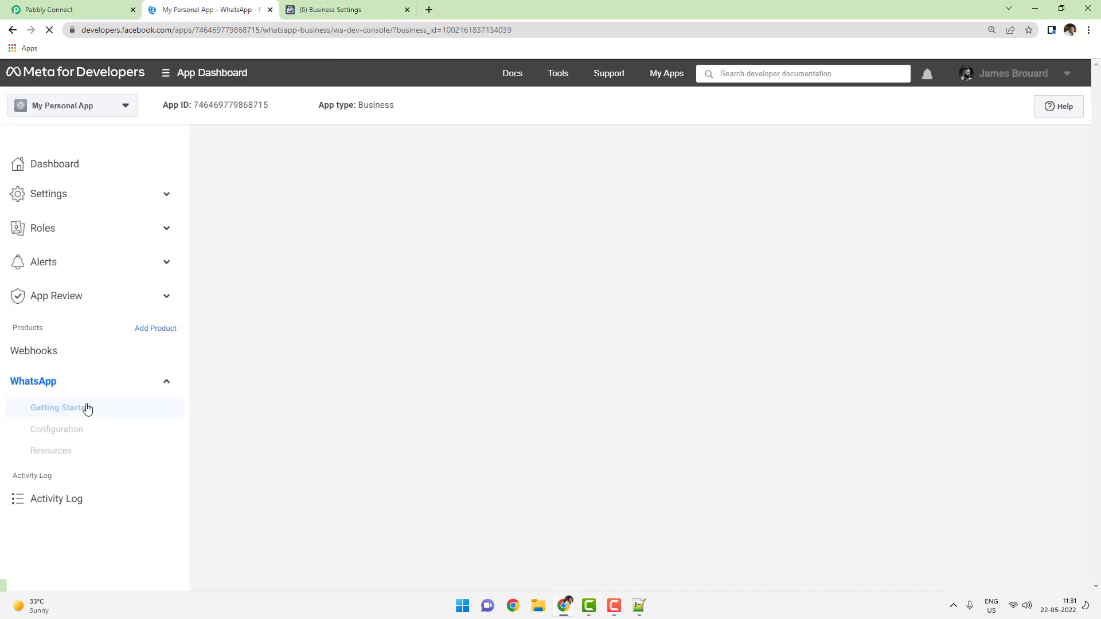
Step: Examine the temporary access token and its expiry on the WhatsApp Getting Started page
{"action": "scroll", "coordinate": [291, 332], "scroll_direction": "down", "scroll_amount": 2}
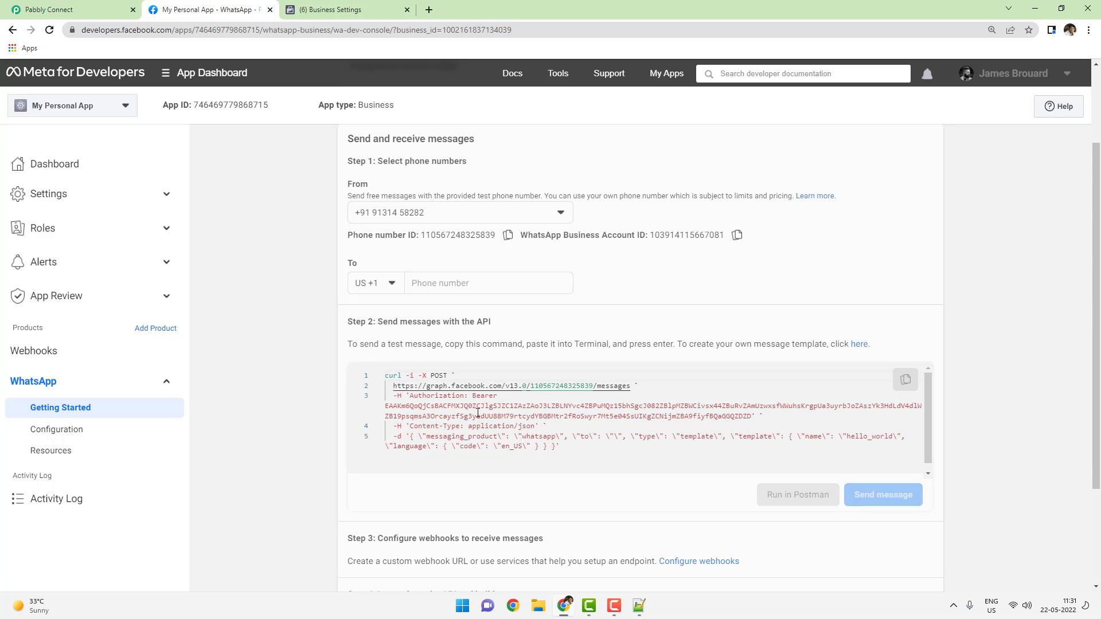
{"action": "scroll", "coordinate": [352, 236], "scroll_direction": "up", "scroll_amount": 2}
{"action": "left_click_drag", "start_coordinate": [354, 210], "coordinate": [46, 207]}
{"action": "left_click", "coordinate": [264, 233]}
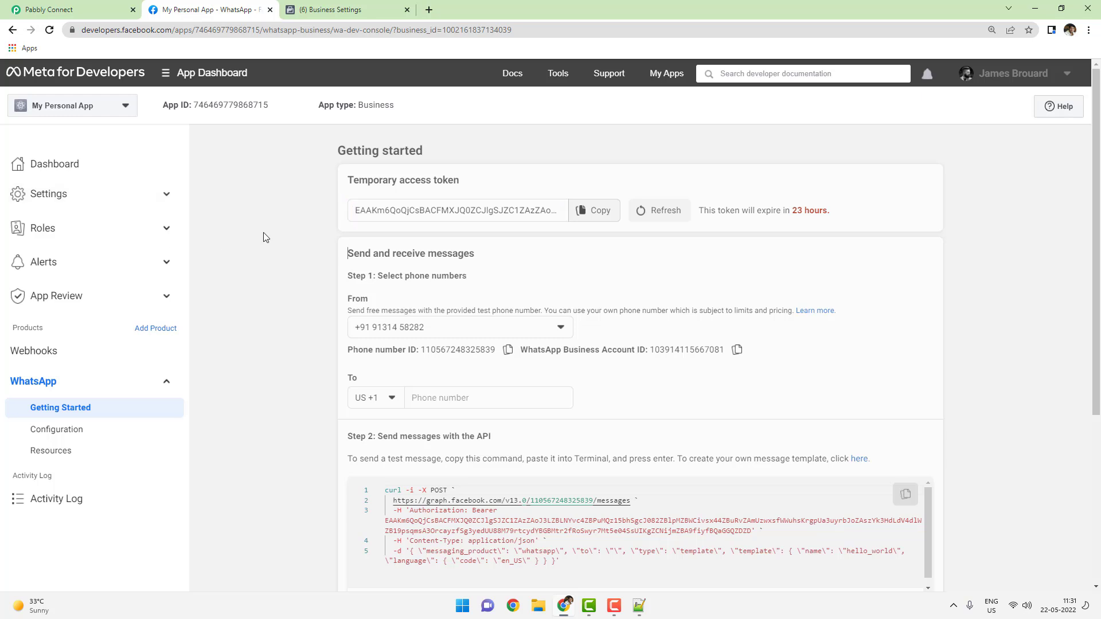
{"action": "left_click", "coordinate": [356, 210]}
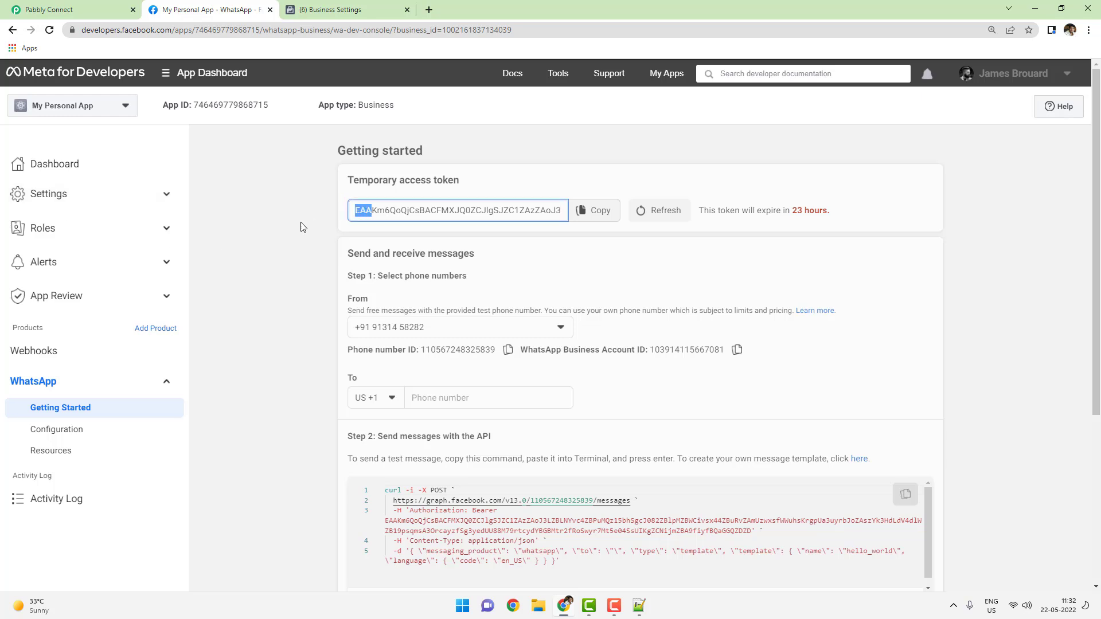
Step: Save the API custom request in Pabbly Connect with its existing bearer token and send a test request
{"action": "left_click", "coordinate": [71, 7]}
{"action": "left_click", "coordinate": [346, 414]}
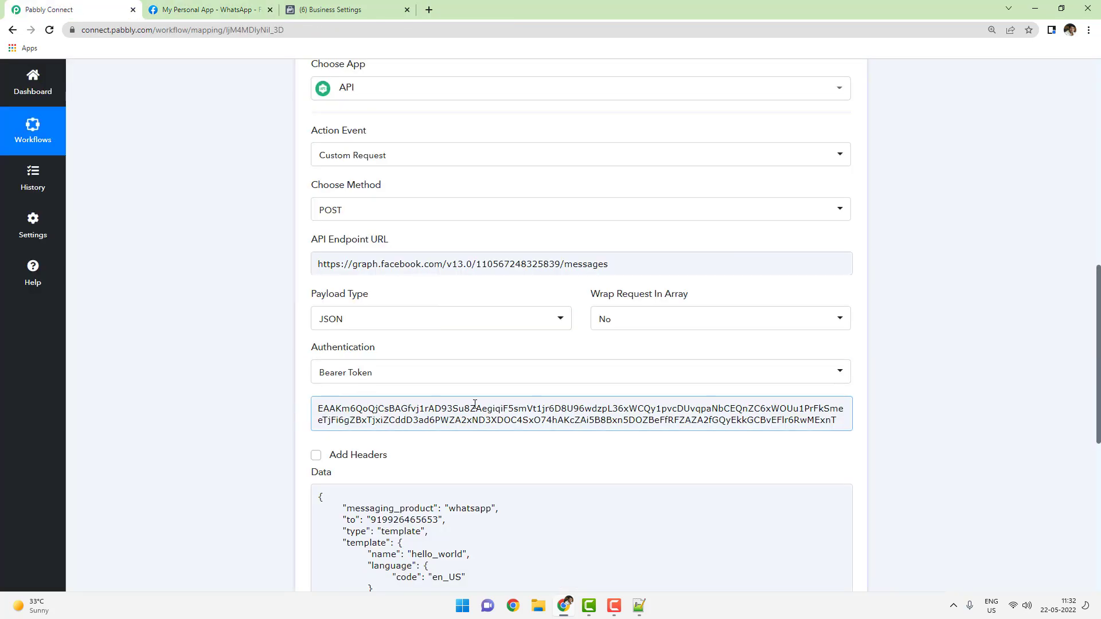
{"action": "left_click", "coordinate": [172, 365]}
{"action": "scroll", "coordinate": [207, 349], "scroll_direction": "down", "scroll_amount": 5}
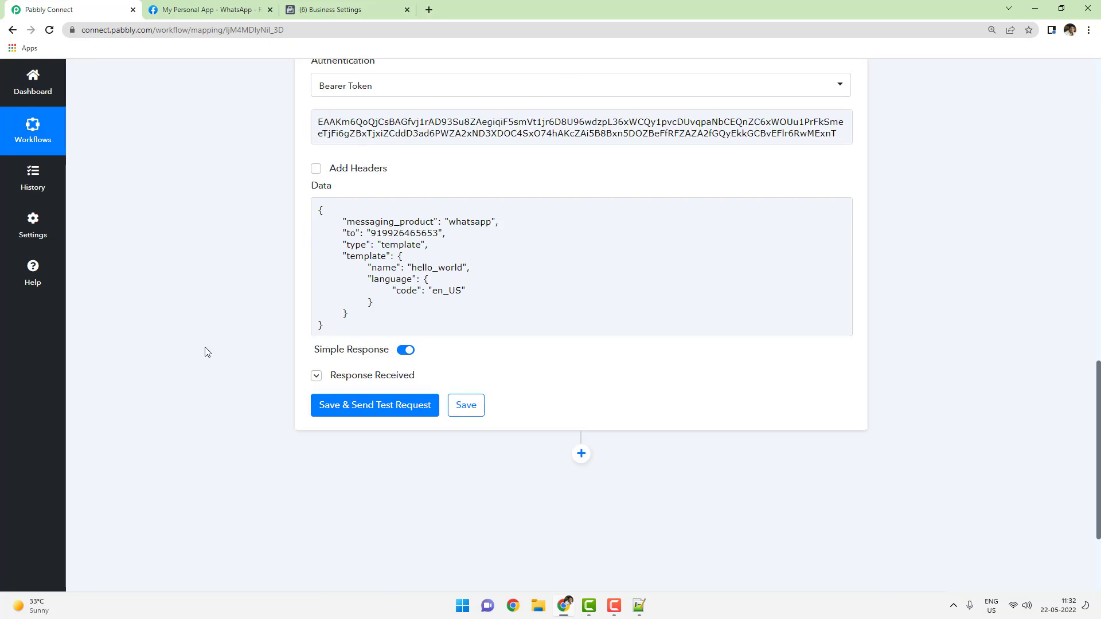
{"action": "left_click", "coordinate": [364, 407]}
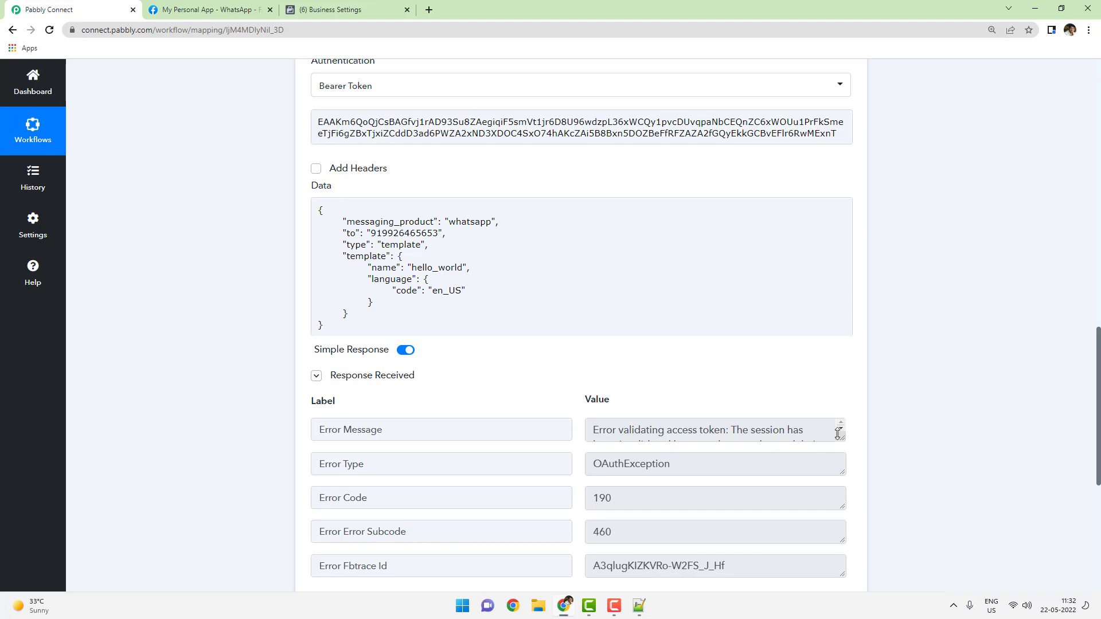
Step: Enlarge the Error Message value in the received response and read its full text
{"action": "left_click_drag", "start_coordinate": [838, 434], "coordinate": [808, 480]}
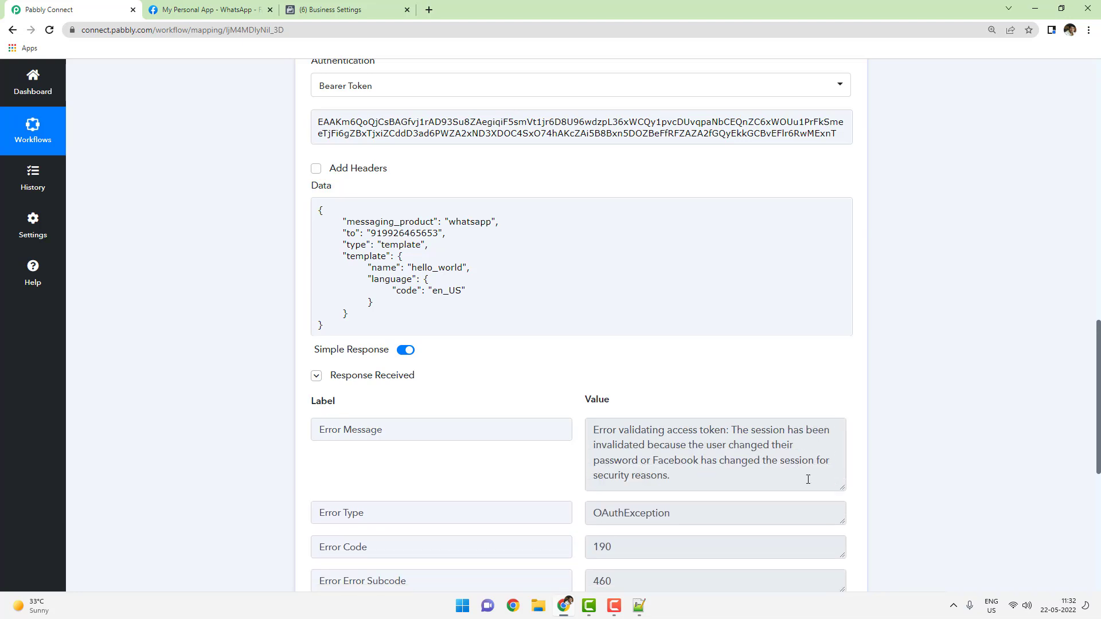
{"action": "left_click_drag", "start_coordinate": [737, 430], "coordinate": [711, 473]}
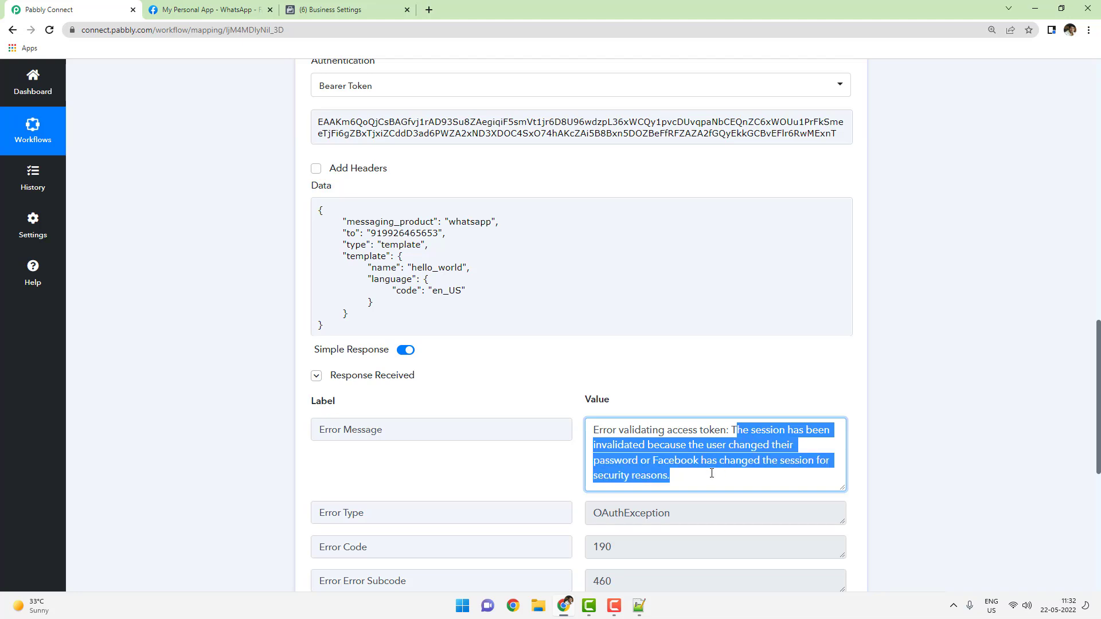
{"action": "left_click", "coordinate": [757, 471]}
Step: Check the temporary access token on the app's WhatsApp Getting Started page again and return to the Pabbly Connect workflow
{"action": "left_click", "coordinate": [251, 5]}
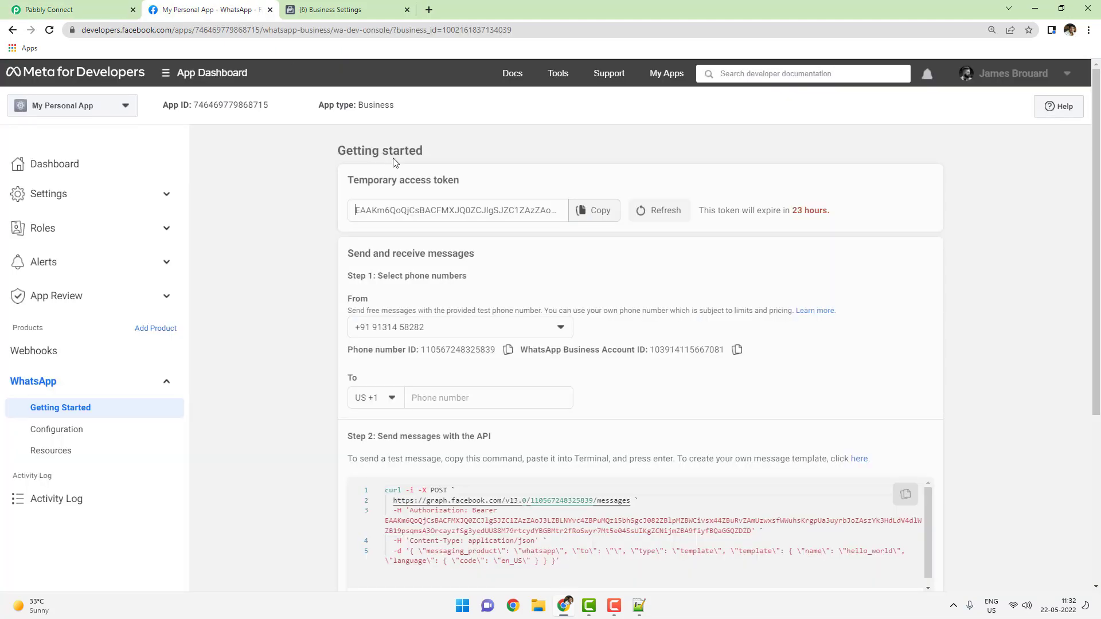
{"action": "double_click", "coordinate": [510, 211]}
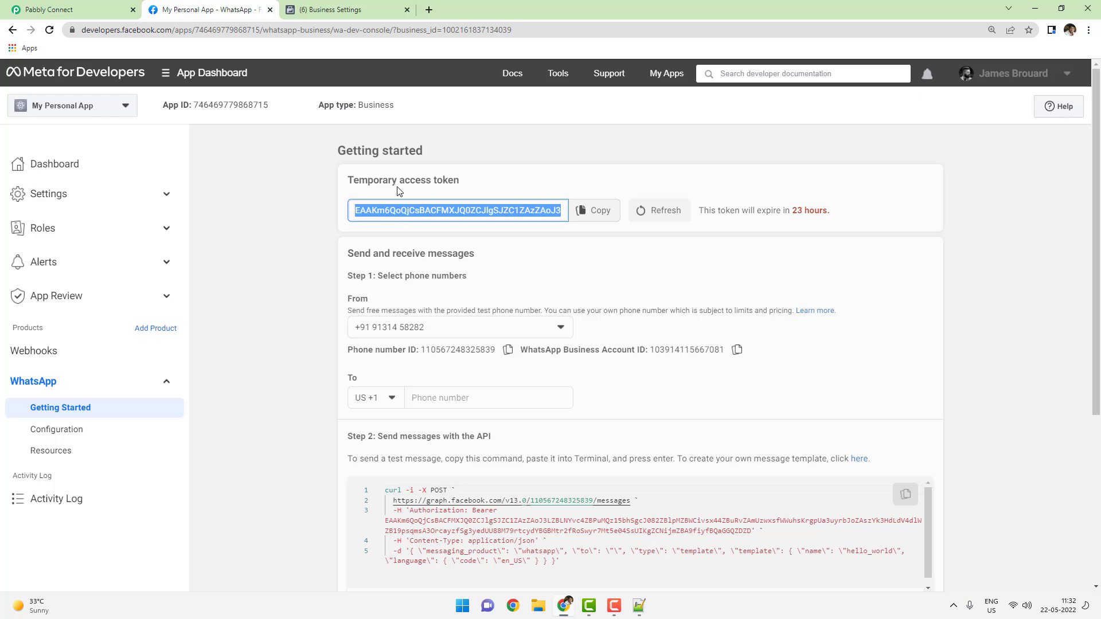
{"action": "left_click", "coordinate": [55, 9]}
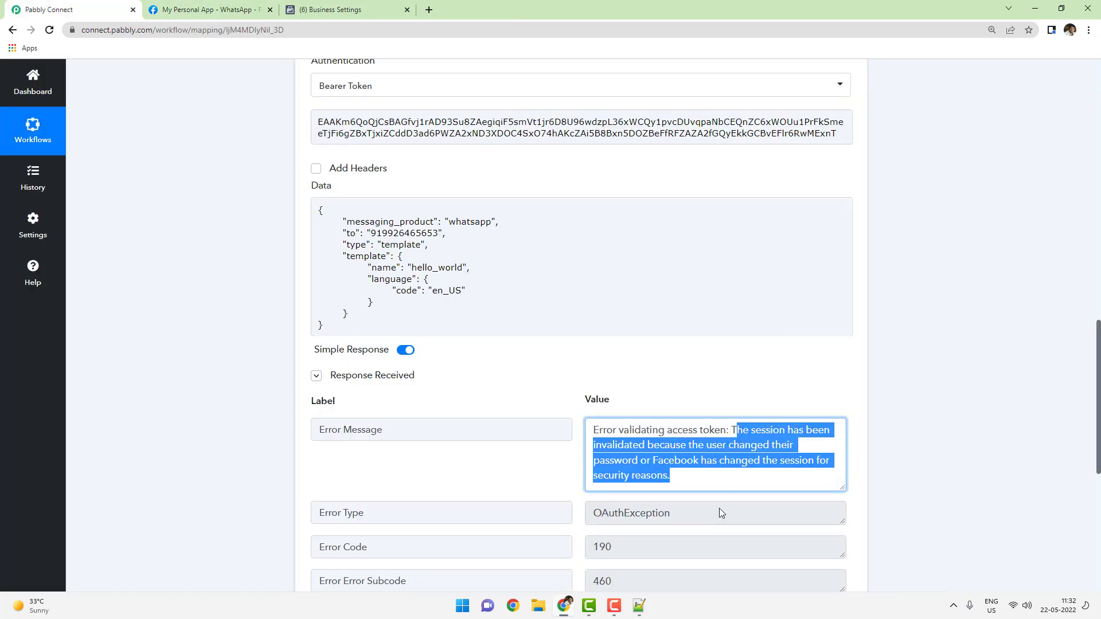
Step: Copy the permanent access token from the Notepad++ note and paste it over the existing bearer token in the Pabbly Connect API request
{"action": "left_click", "coordinate": [639, 606]}
{"action": "left_click", "coordinate": [400, 250]}
{"action": "double_click", "coordinate": [399, 250]}
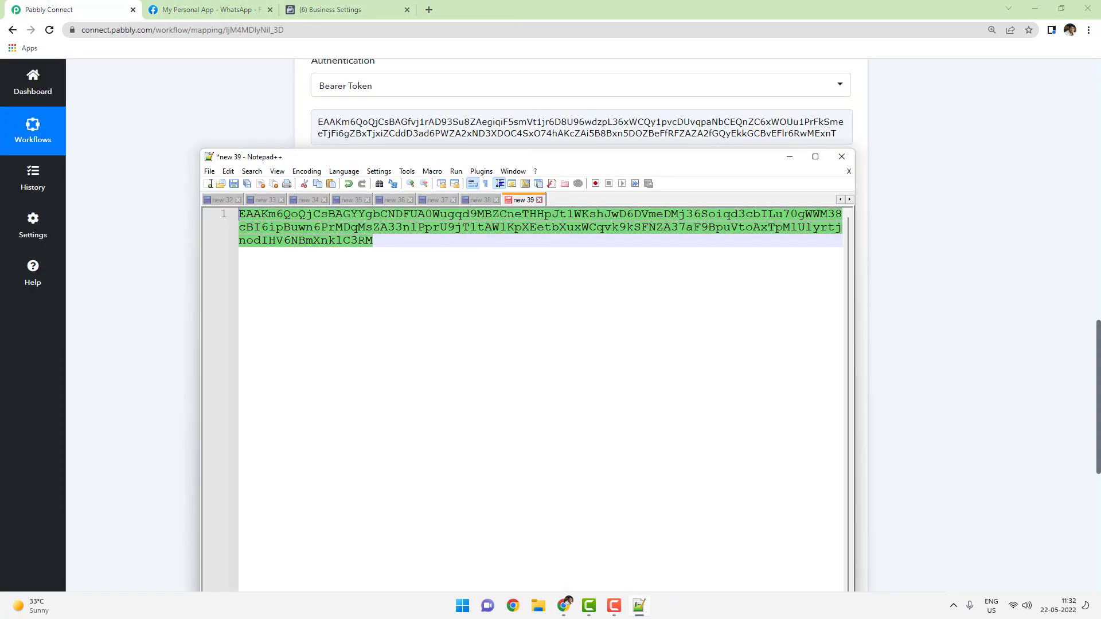
{"action": "left_click", "coordinate": [142, 213]}
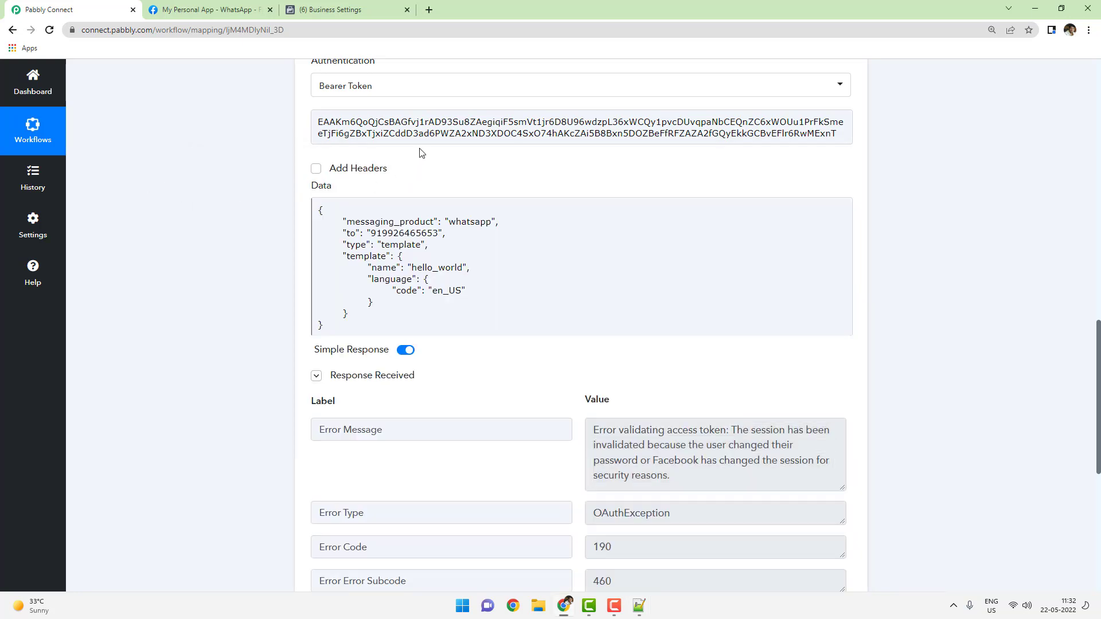
{"action": "left_click", "coordinate": [425, 133]}
{"action": "key", "text": "ctrl+a"}
{"action": "key", "text": "ctrl+v"}
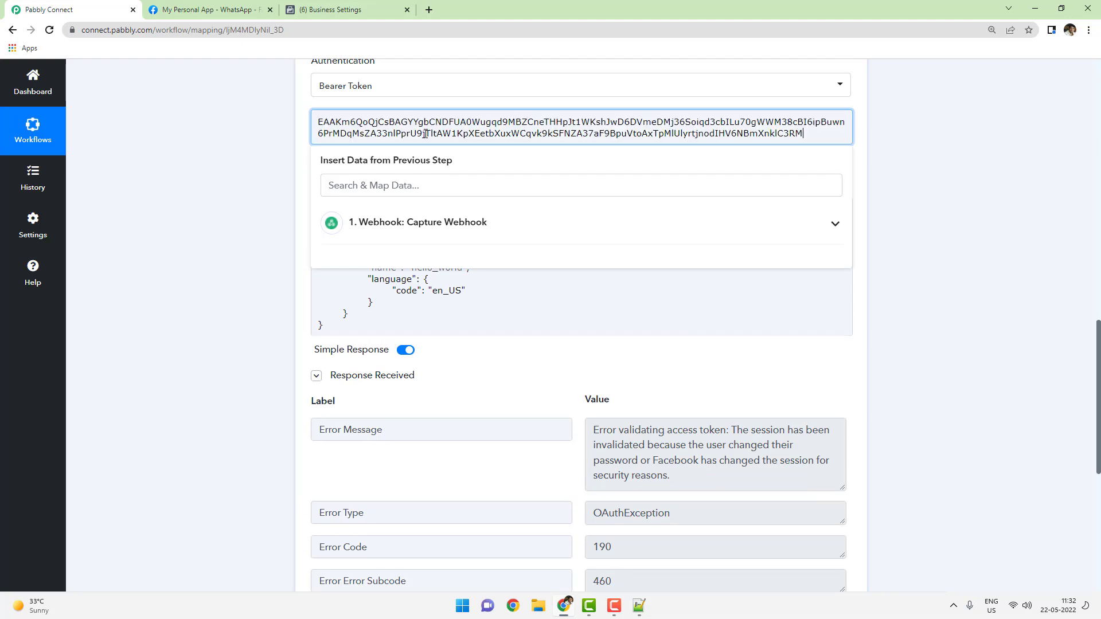
{"action": "left_click", "coordinate": [184, 273]}
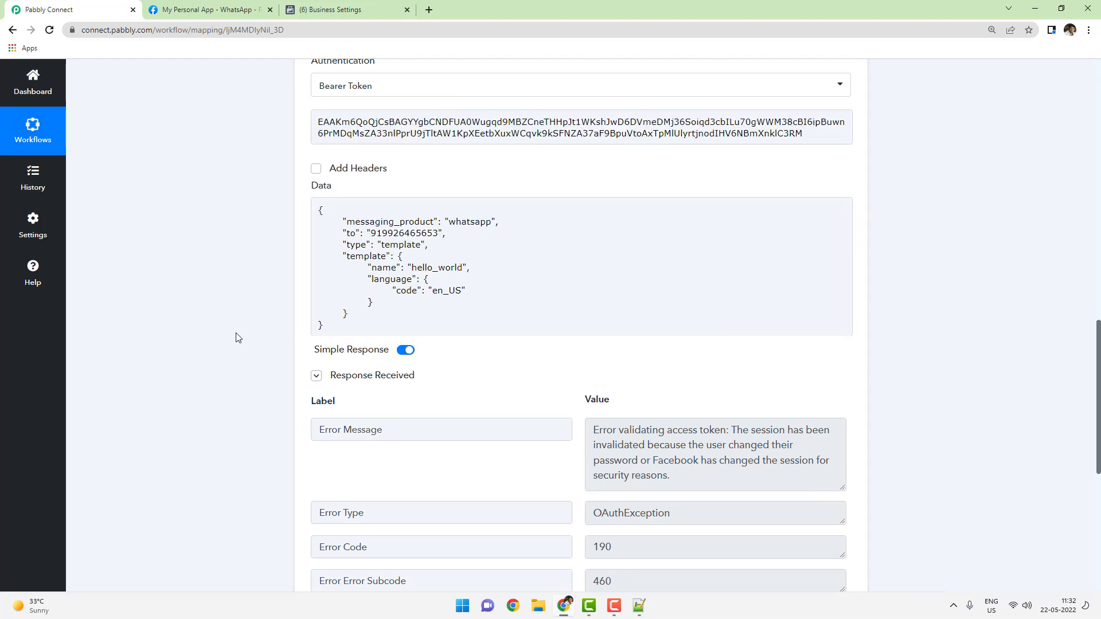
Step: Save the API request and send a test request, then enlarge the Messages 0 Id value in the received response
{"action": "scroll", "coordinate": [237, 337], "scroll_direction": "down", "scroll_amount": 2}
{"action": "scroll", "coordinate": [236, 336], "scroll_direction": "up", "scroll_amount": 3}
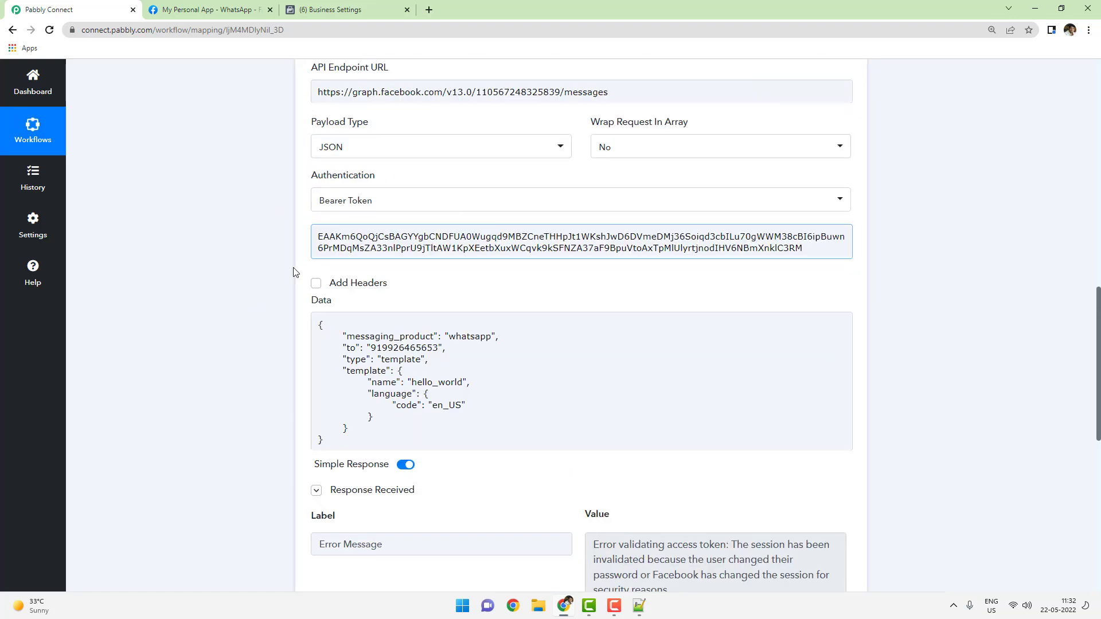
{"action": "scroll", "coordinate": [233, 325], "scroll_direction": "down", "scroll_amount": 3}
{"action": "left_click", "coordinate": [376, 540]}
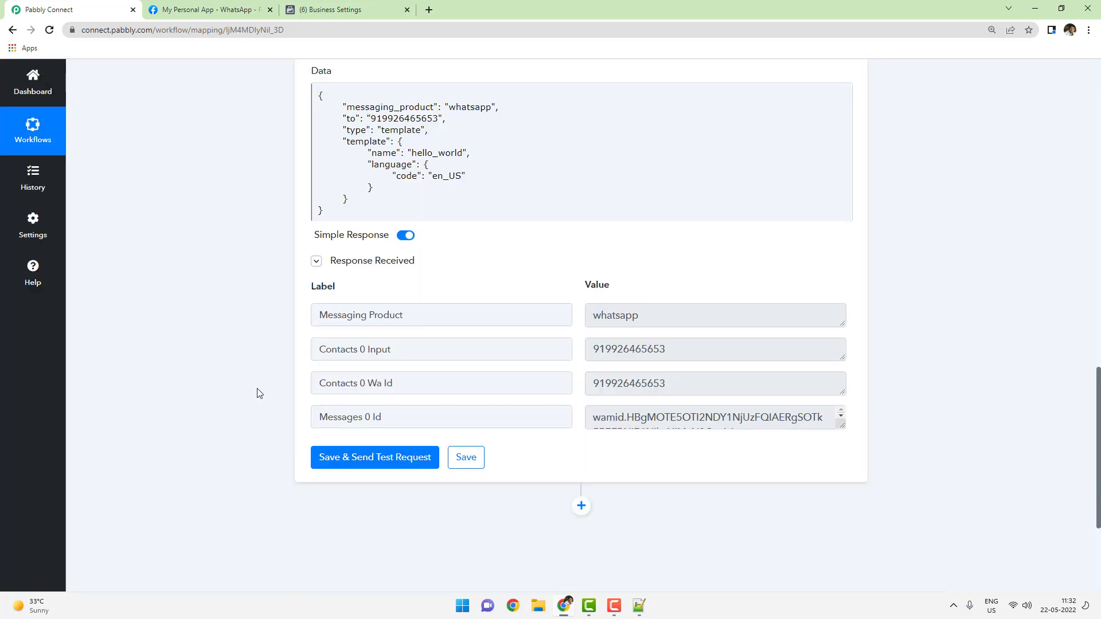
{"action": "left_click_drag", "start_coordinate": [842, 427], "coordinate": [841, 462]}
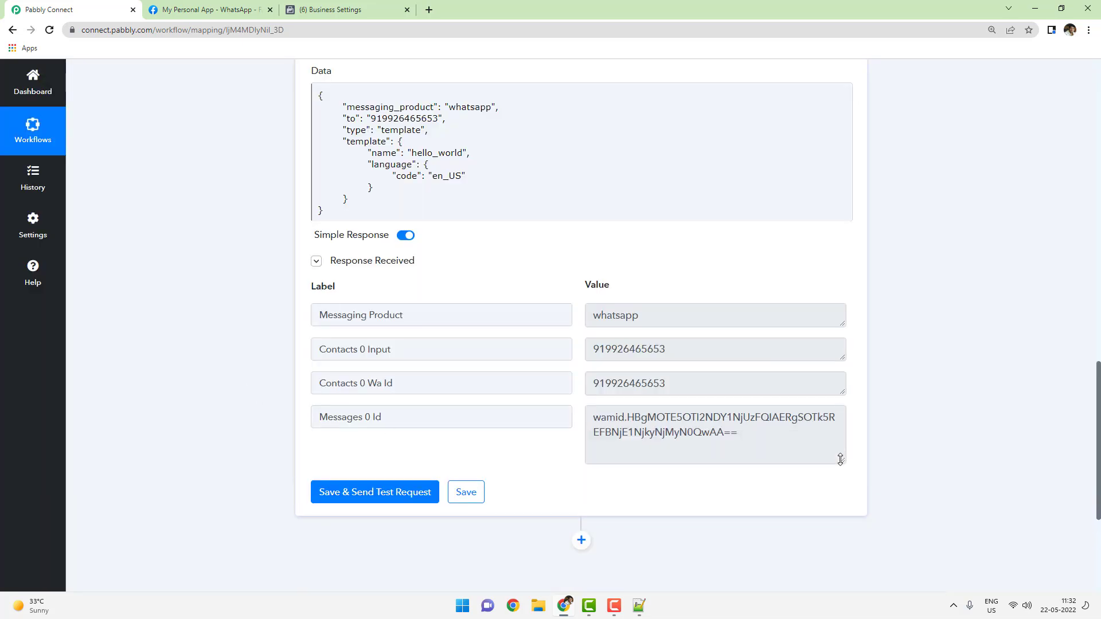
Step: Open web.whatsapp.com in a new browser tab and read the newest Hello World message in the business account's chat
{"action": "left_click", "coordinate": [429, 10]}
{"action": "type", "text": "web."}
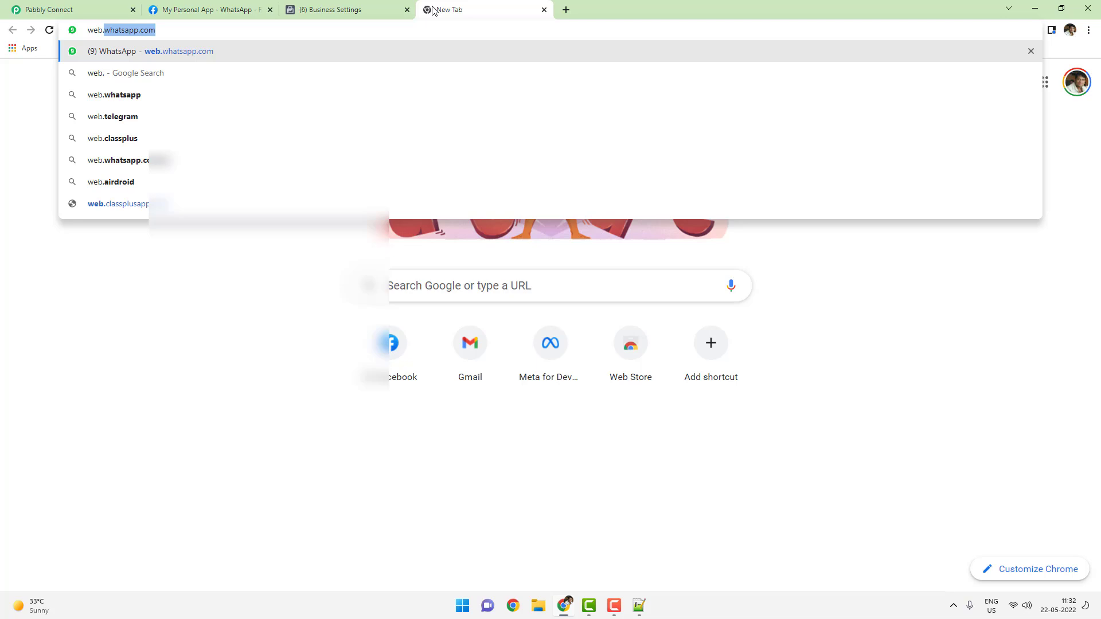
{"action": "key", "text": "Return"}
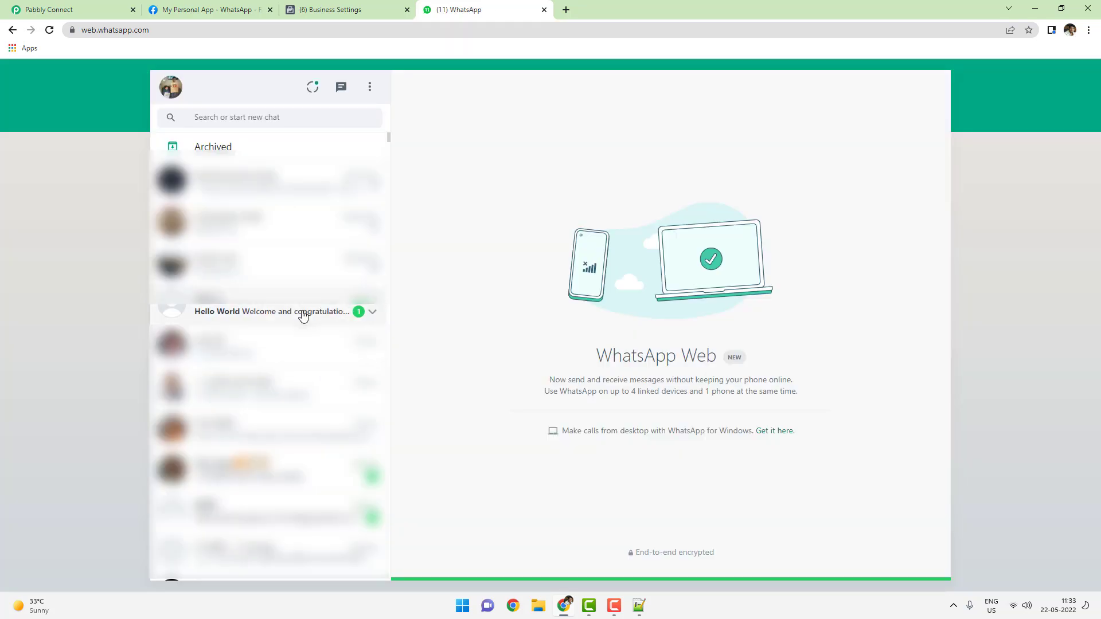
{"action": "left_click", "coordinate": [303, 314]}
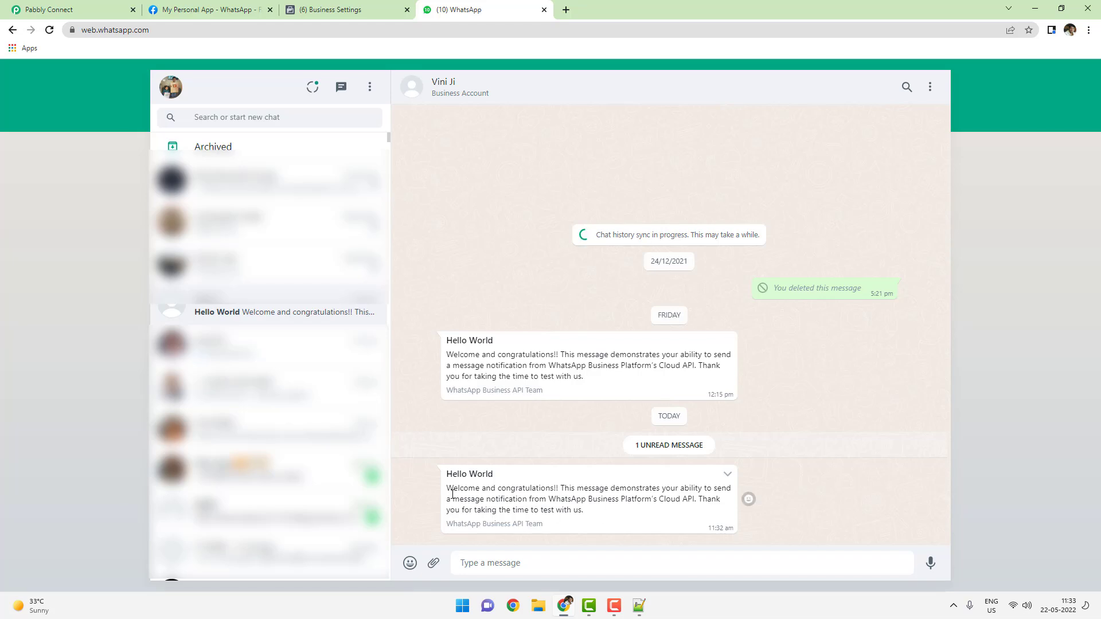
{"action": "left_click_drag", "start_coordinate": [448, 475], "coordinate": [615, 526]}
{"action": "left_click", "coordinate": [615, 526]}
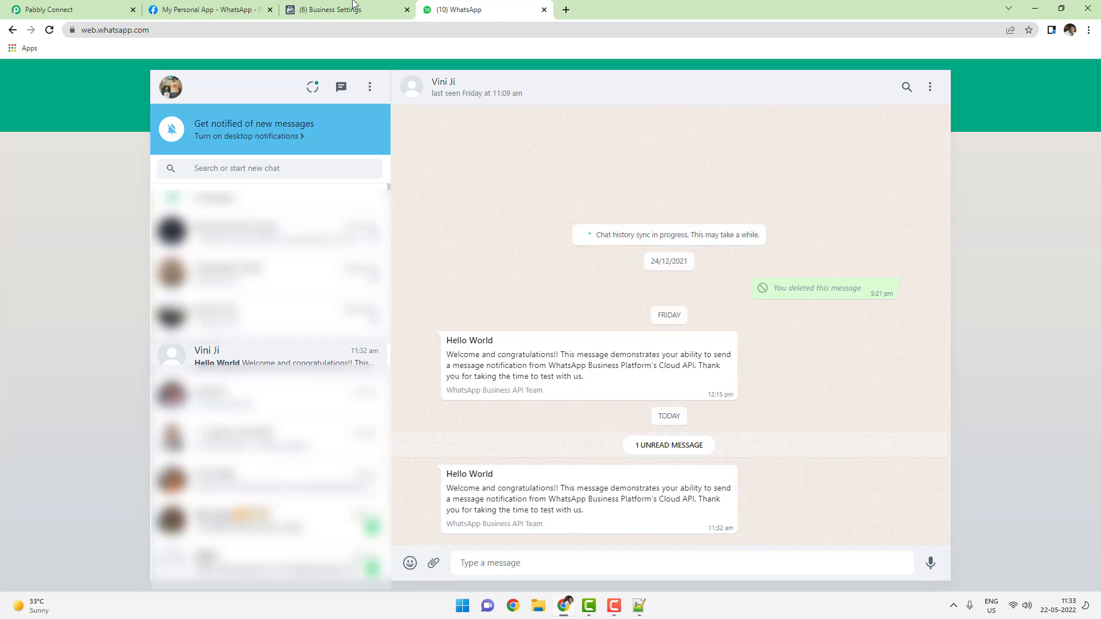
Step: Review the bearer token in the Pabbly Connect request and the temporary access token on the app's WhatsApp Getting Started page
{"action": "left_click", "coordinate": [54, 7]}
{"action": "scroll", "coordinate": [162, 263], "scroll_direction": "up", "scroll_amount": 3}
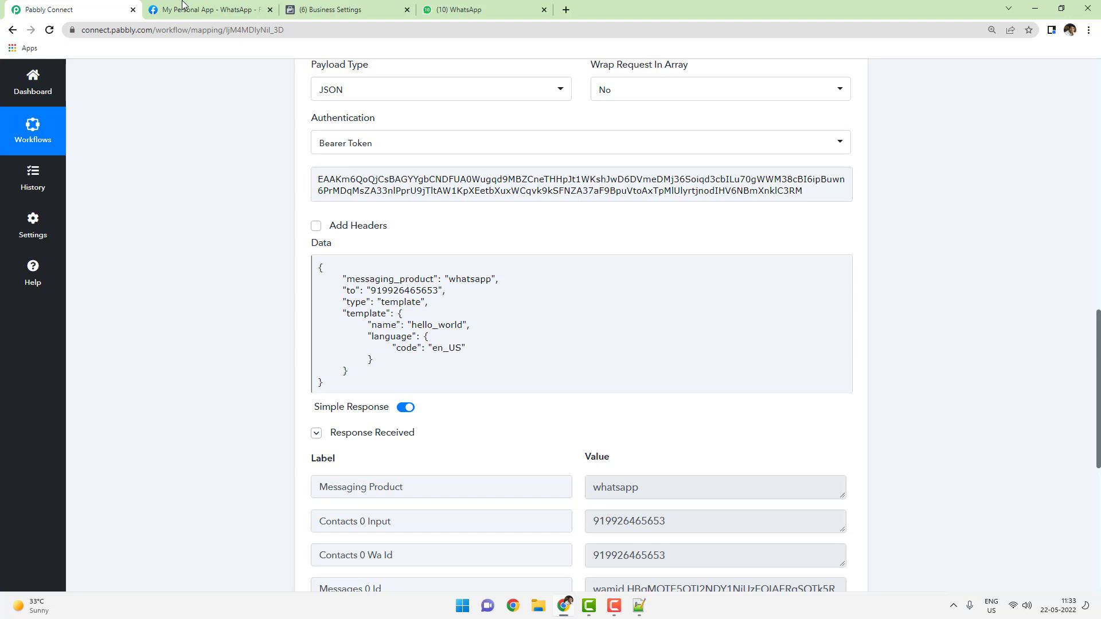
{"action": "left_click", "coordinate": [200, 7]}
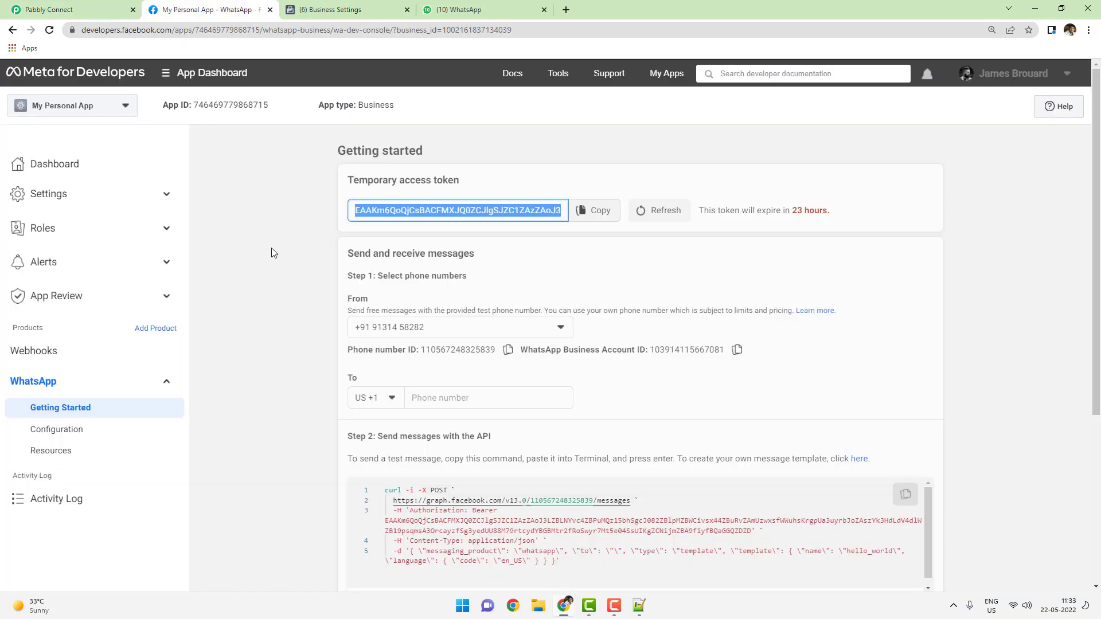